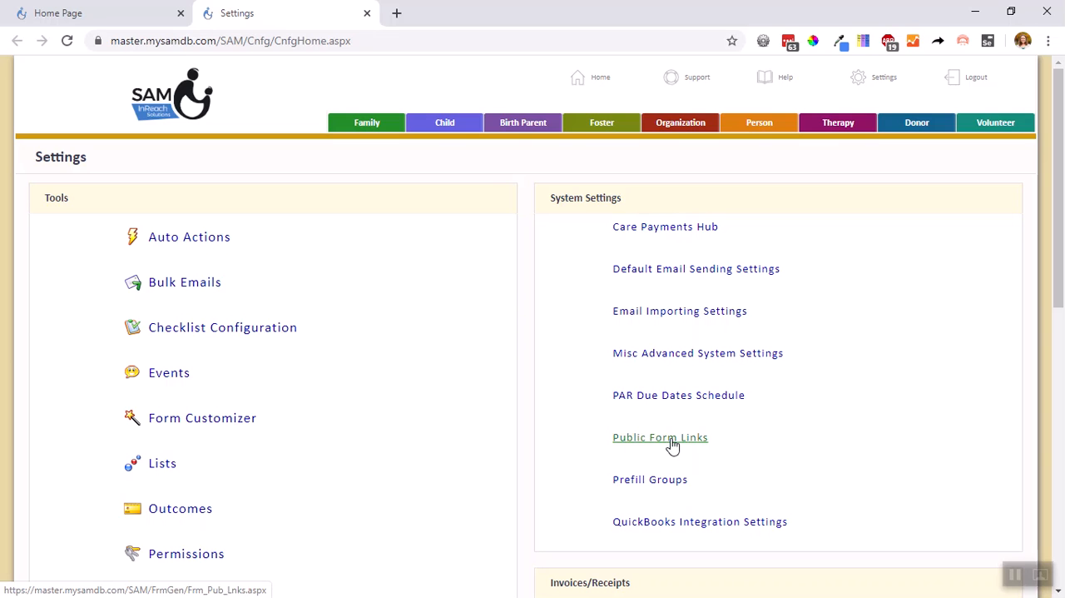
Open the Family Portal form from the system settings' Public Form Links
left_click(613, 444)
scroll(526, 309, "down", 2)
scroll(526, 310, "down", 1)
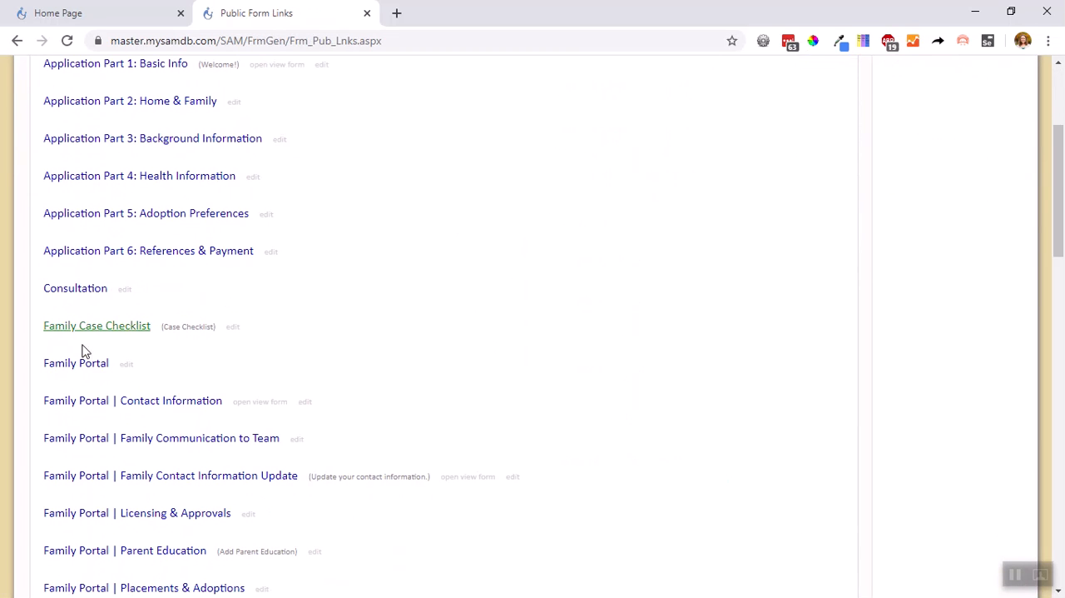
left_click(87, 372)
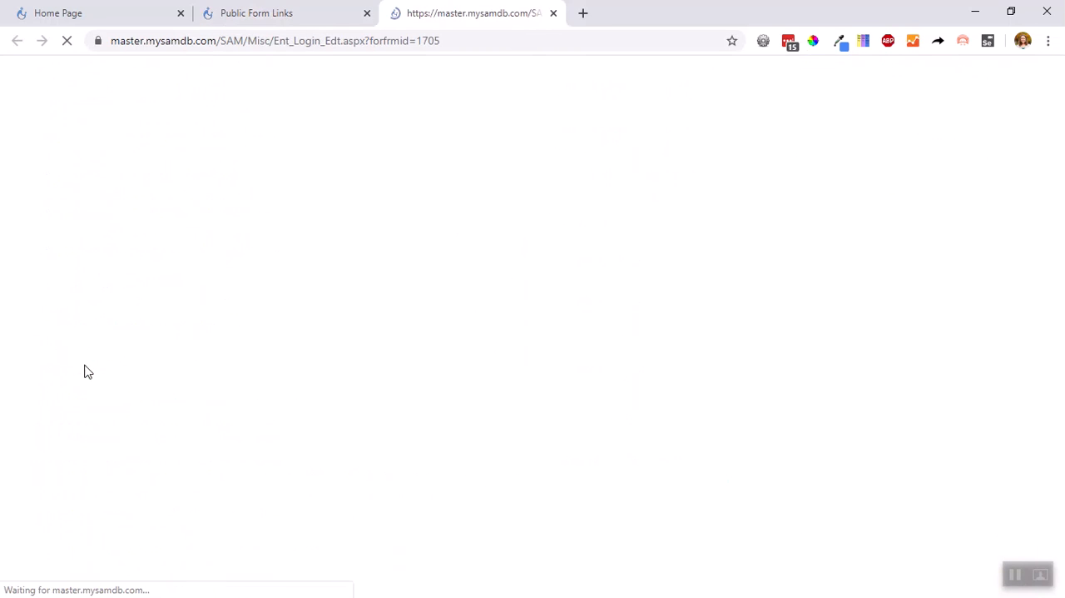
Log in to the Family Portal with the family's email and account password, and dismiss the offer to save the login
key("ctrl+v")
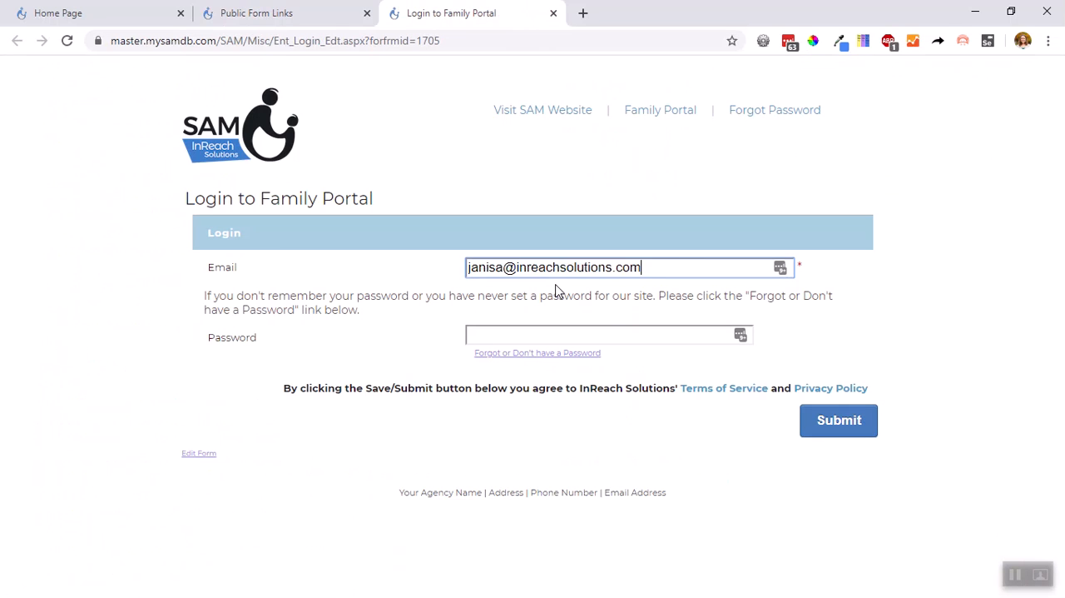
key("Tab")
type("*****")
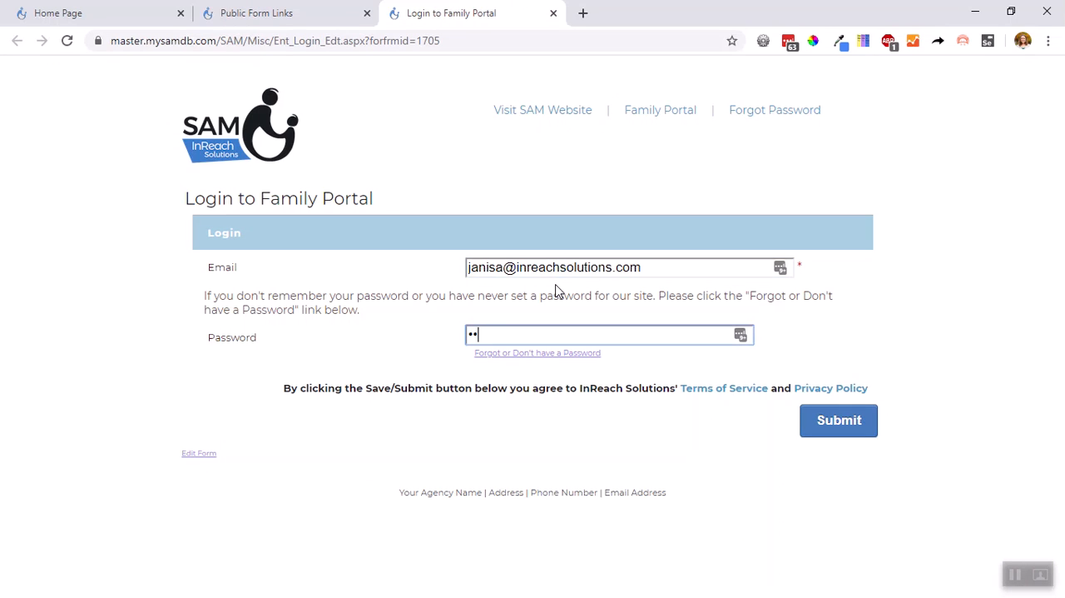
type("******")
left_click(823, 418)
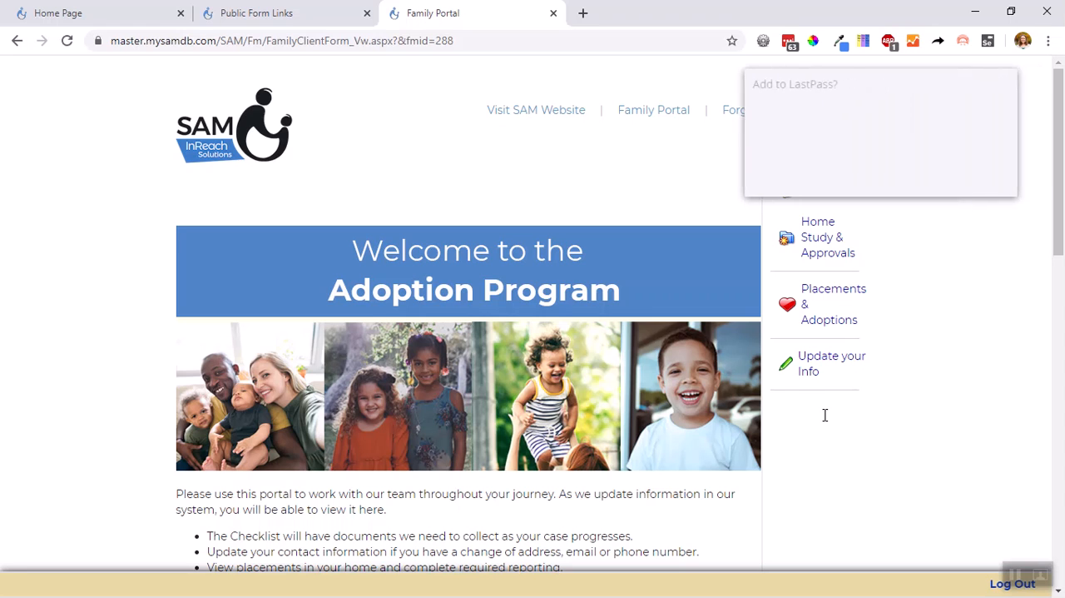
left_click(917, 176)
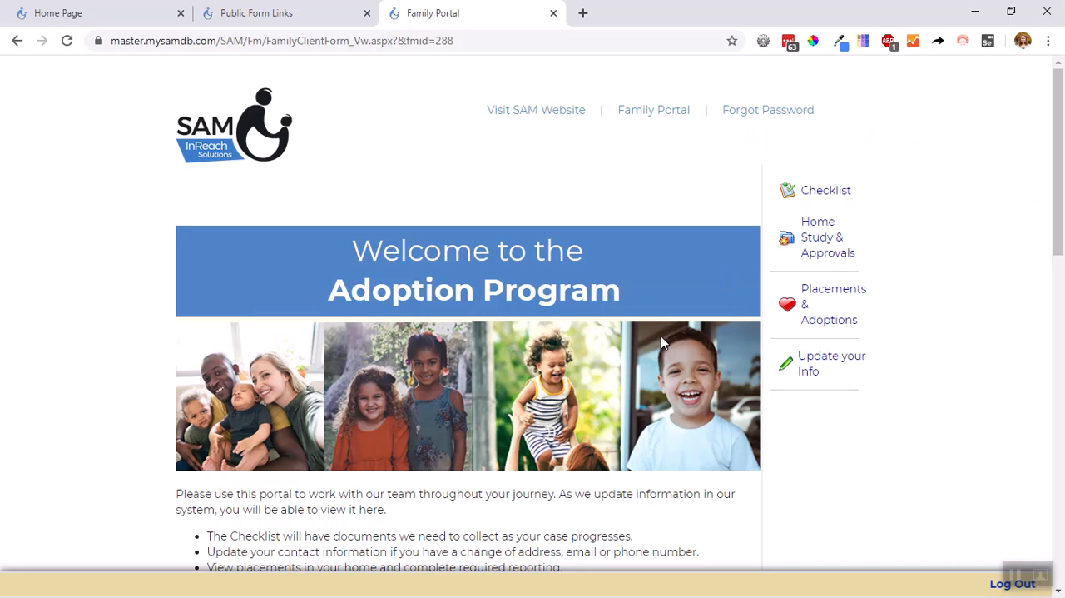
Switch the portal's Your Case section to Family Case #1 - Home Study
scroll(604, 347, "down", 2)
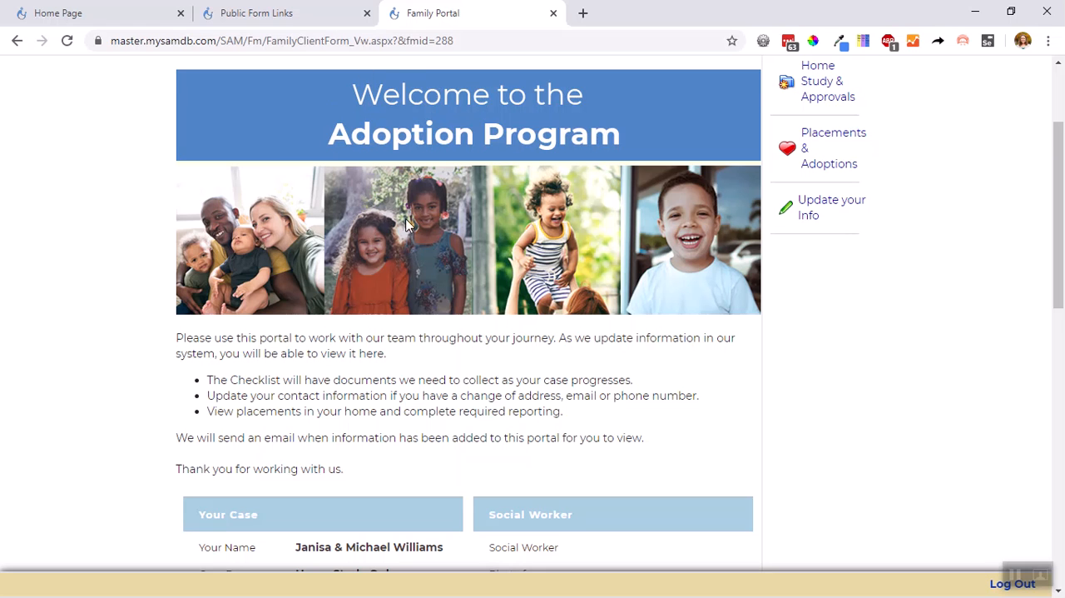
scroll(189, 272, "down", 1)
left_click_drag(190, 272, 397, 388)
left_click(387, 397)
scroll(398, 399, "down", 2)
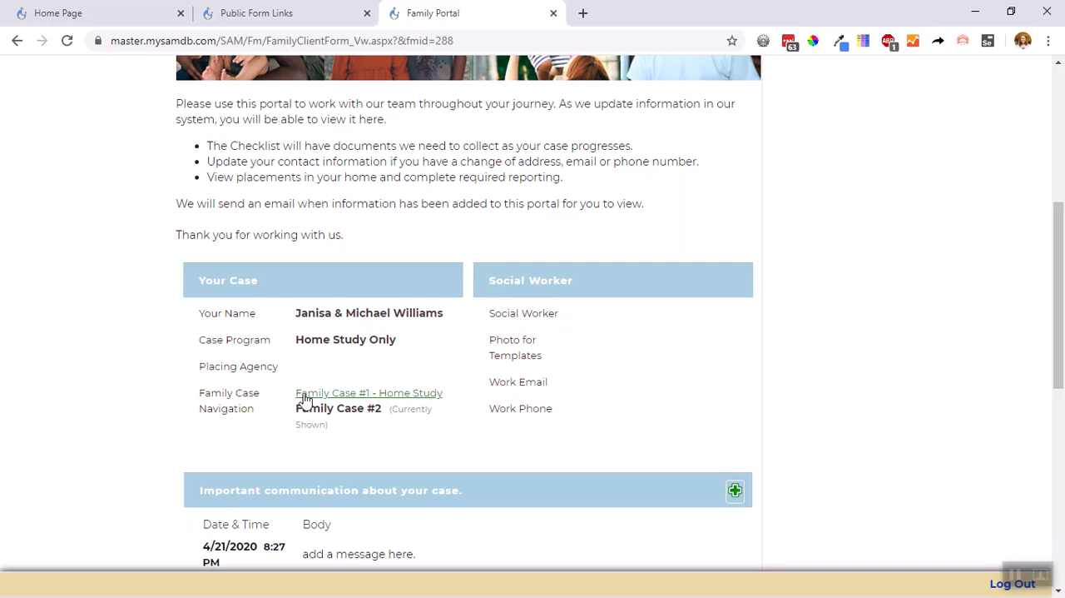
left_click(398, 400)
Review the case details, the assigned social worker's contact information and the important communication messages for Family Case #1
scroll(402, 349, "down", 4)
scroll(402, 348, "down", 2)
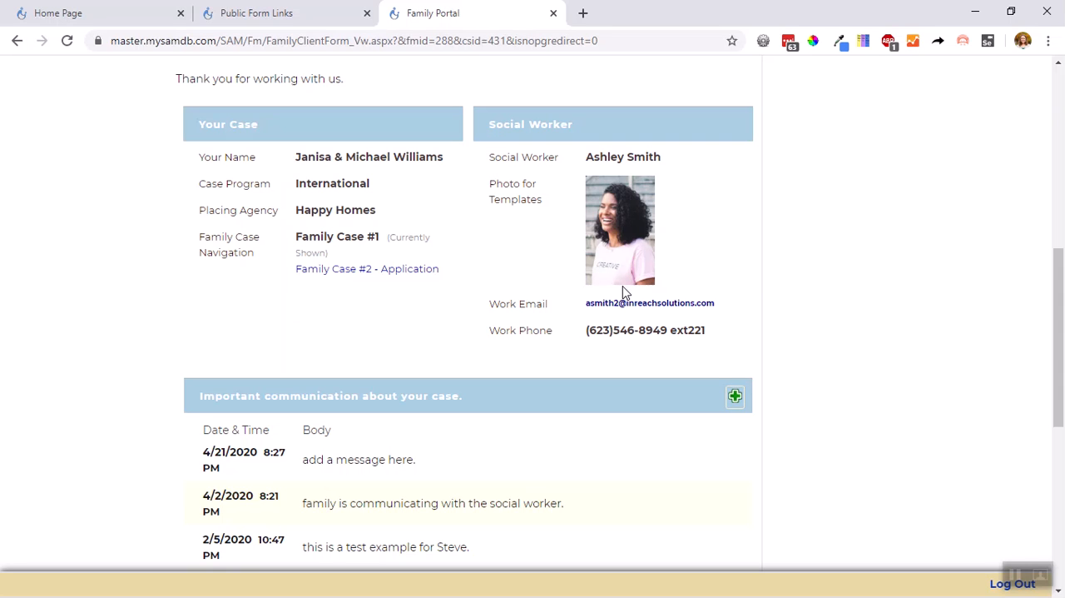
scroll(624, 291, "down", 2)
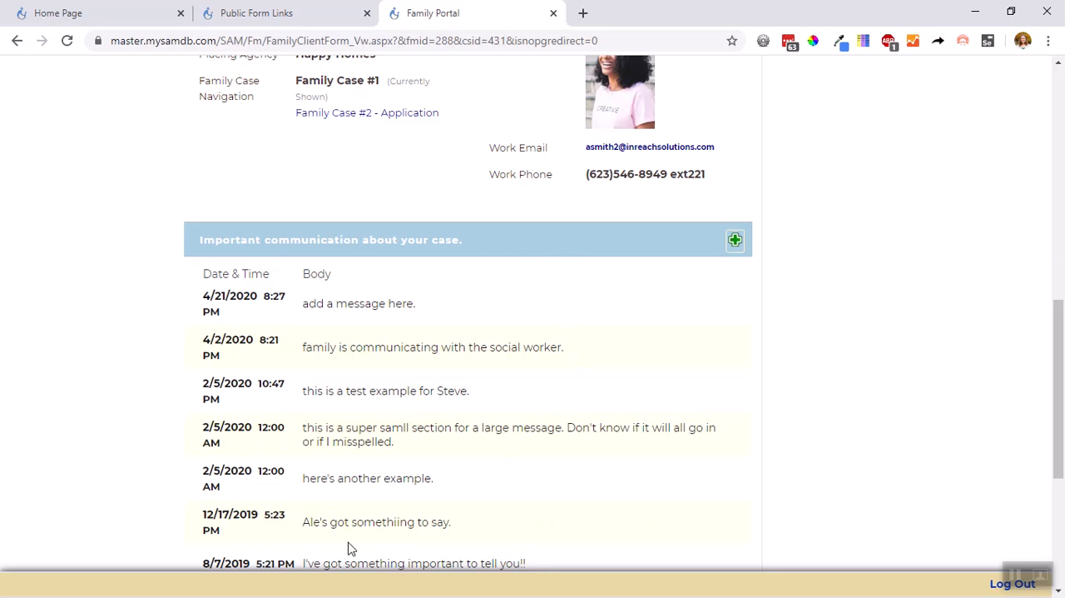
scroll(684, 466, "down", 1)
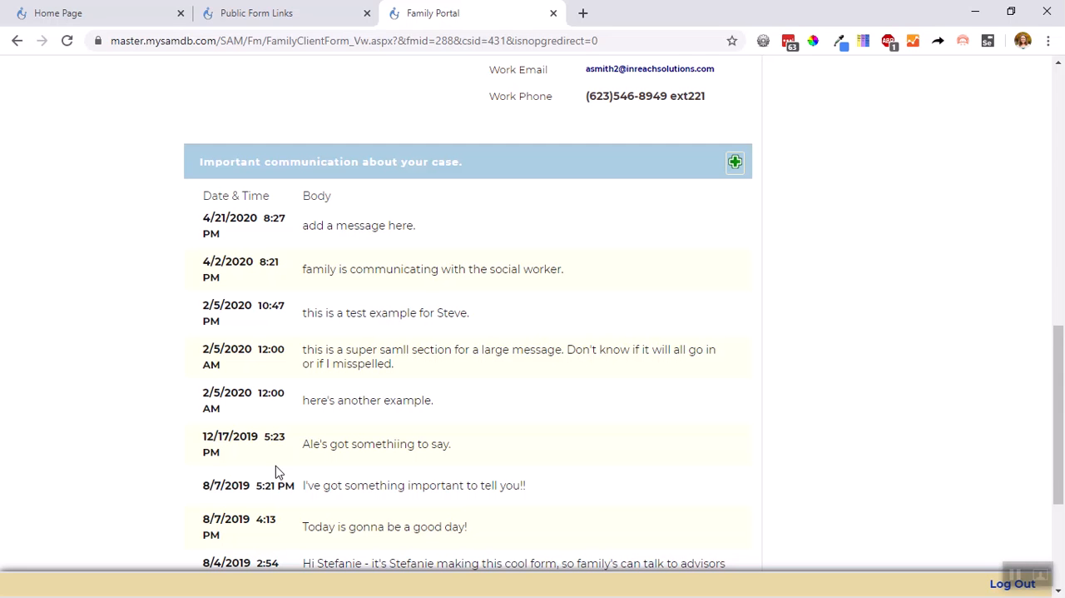
scroll(560, 394, "up", 2)
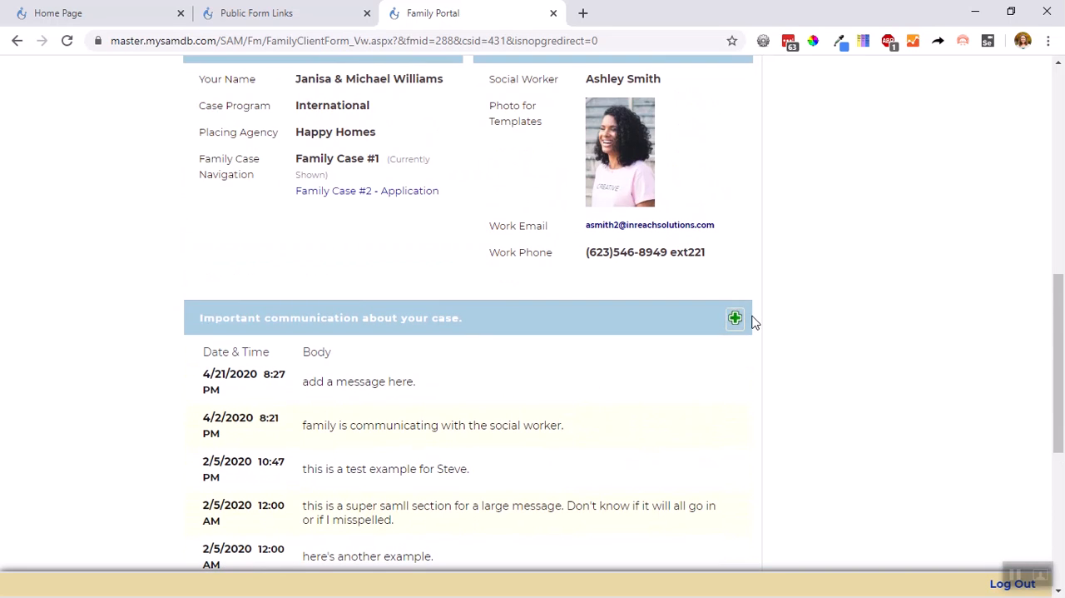
Open the form for adding a message to the advisor, and return to the Family Portal without saving one
left_click(735, 322)
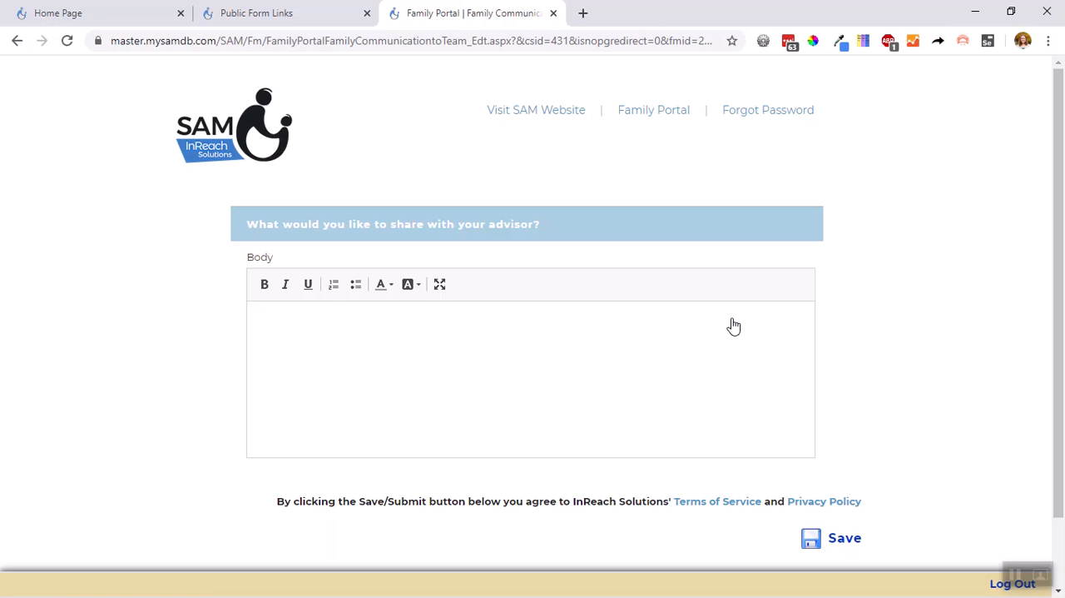
left_click(16, 41)
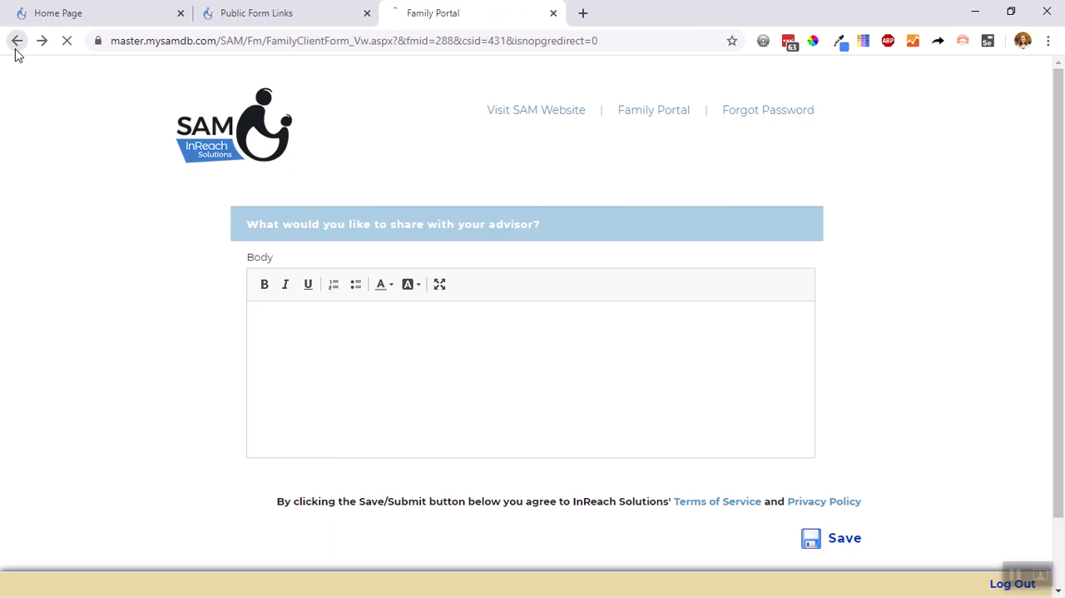
scroll(649, 340, "up", 7)
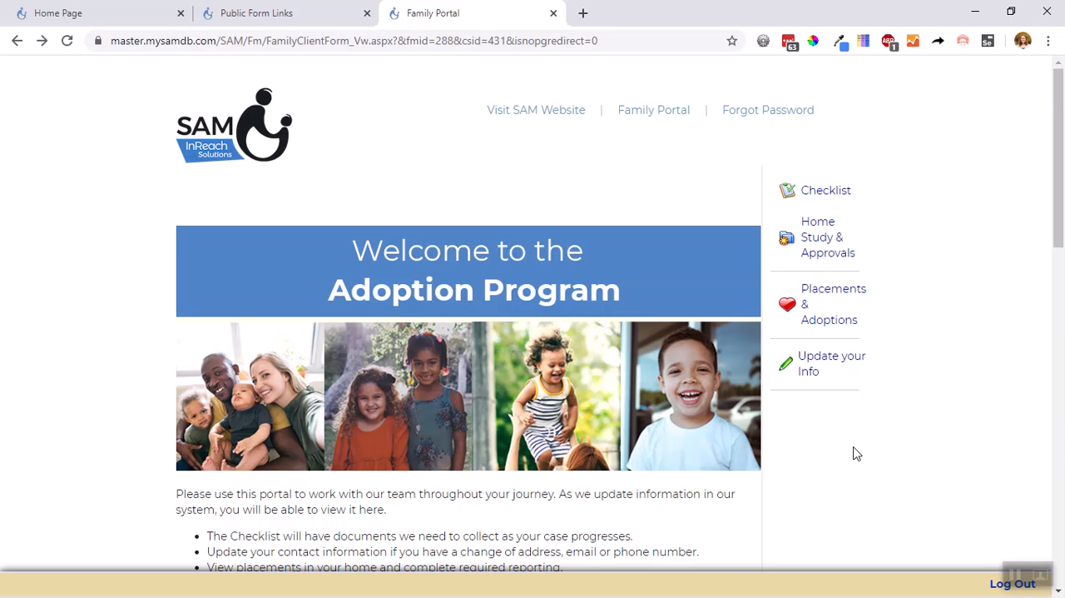
Open the case Checklist and examine the Application section's items, completion dates, downloads, uploads and forms
left_click(815, 194)
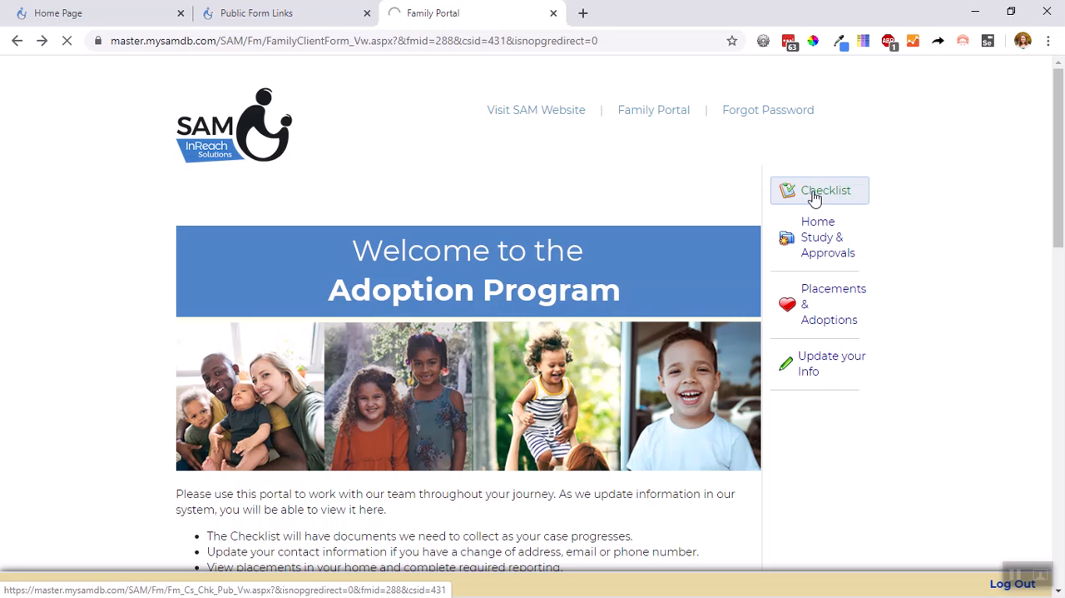
scroll(791, 221, "down", 3)
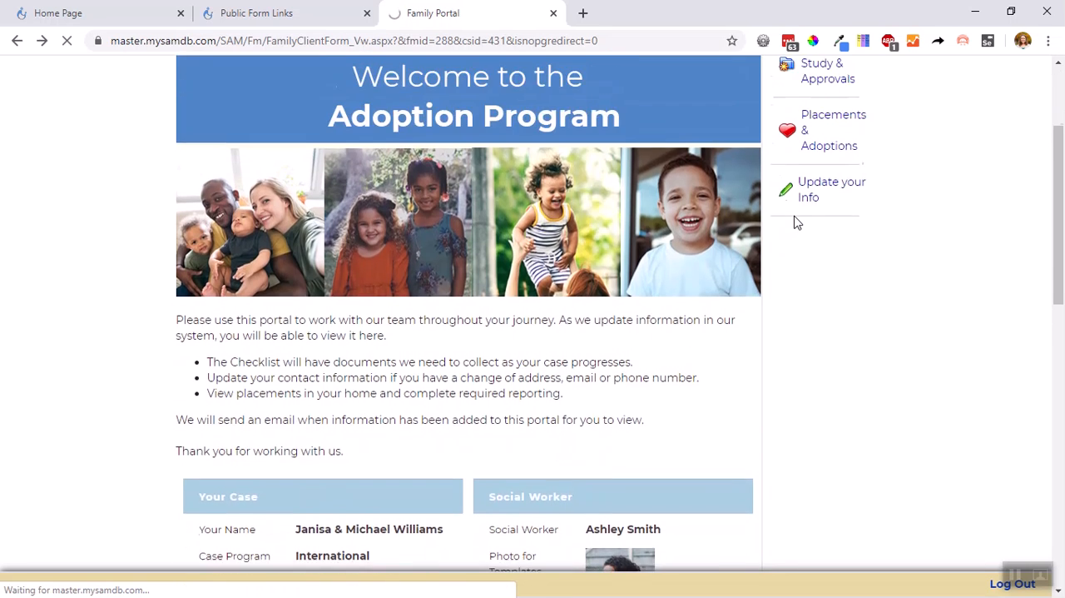
scroll(794, 221, "down", 2)
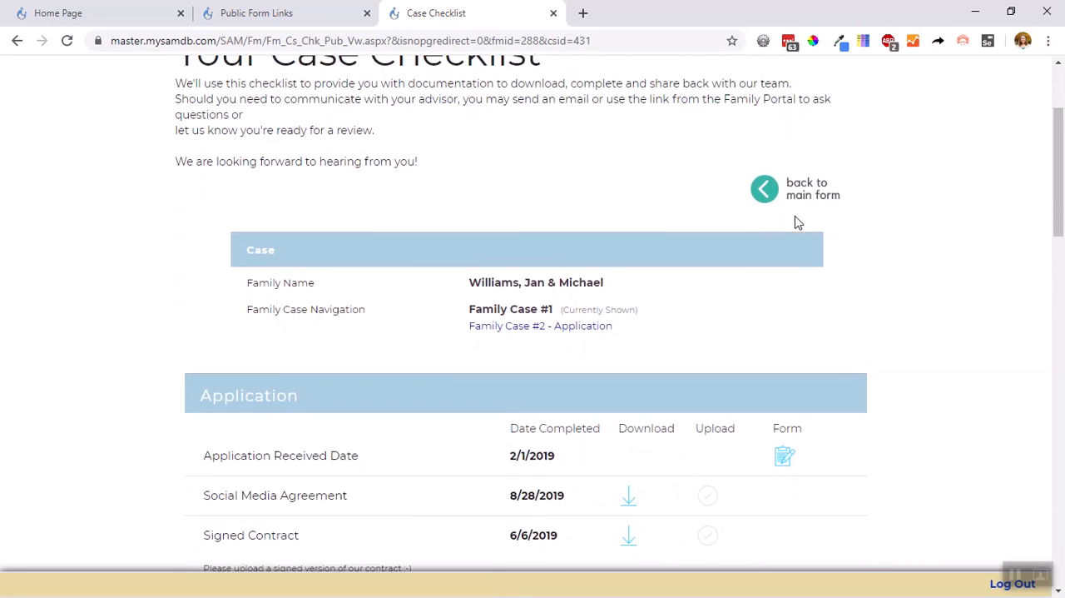
scroll(794, 222, "down", 3)
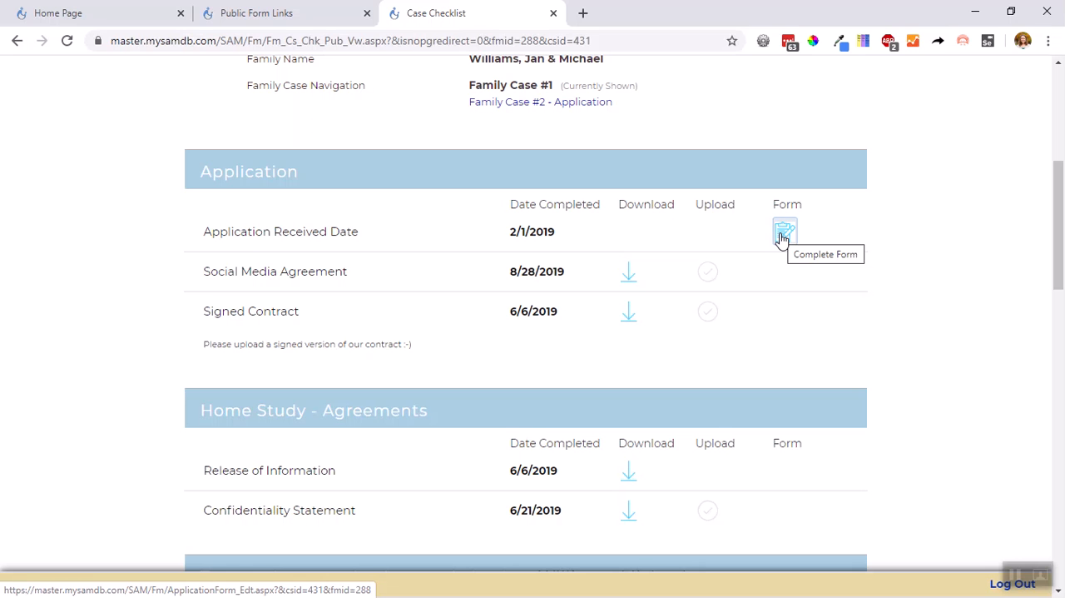
left_click_drag(379, 235, 203, 254)
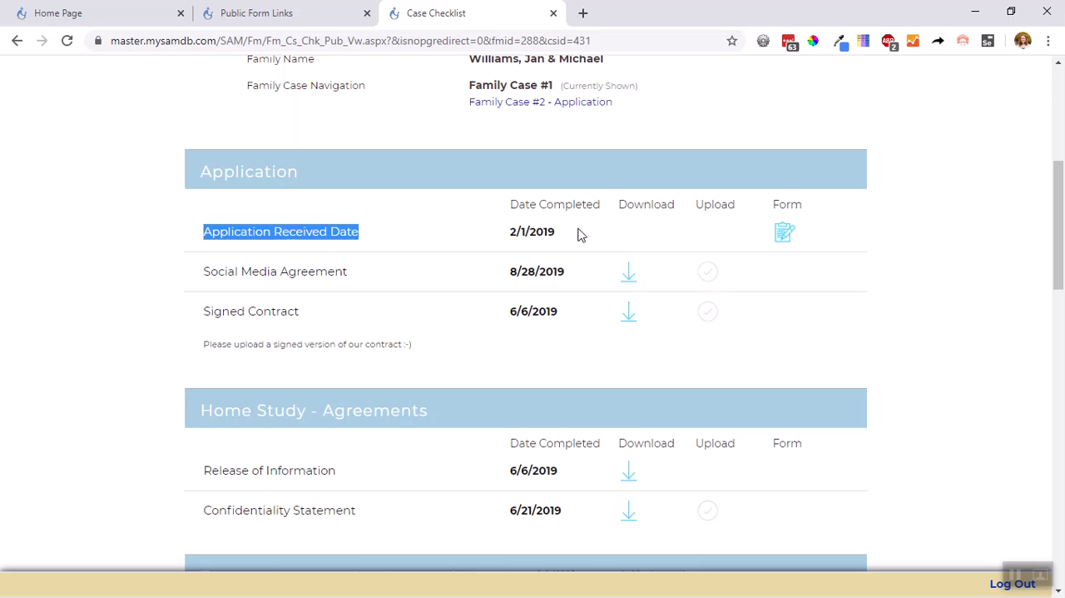
left_click_drag(582, 233, 495, 238)
left_click(489, 239)
right_click(488, 238)
left_click(476, 236)
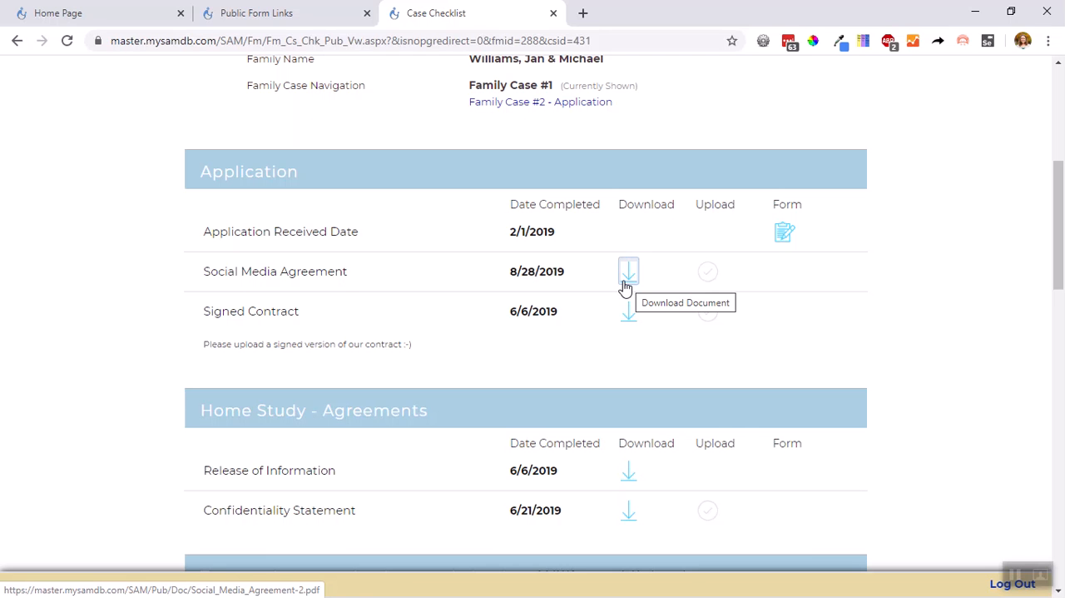
View the document upload dialog for the Parent 2 Driver's License checklist item and close it without choosing a file
scroll(718, 286, "down", 1)
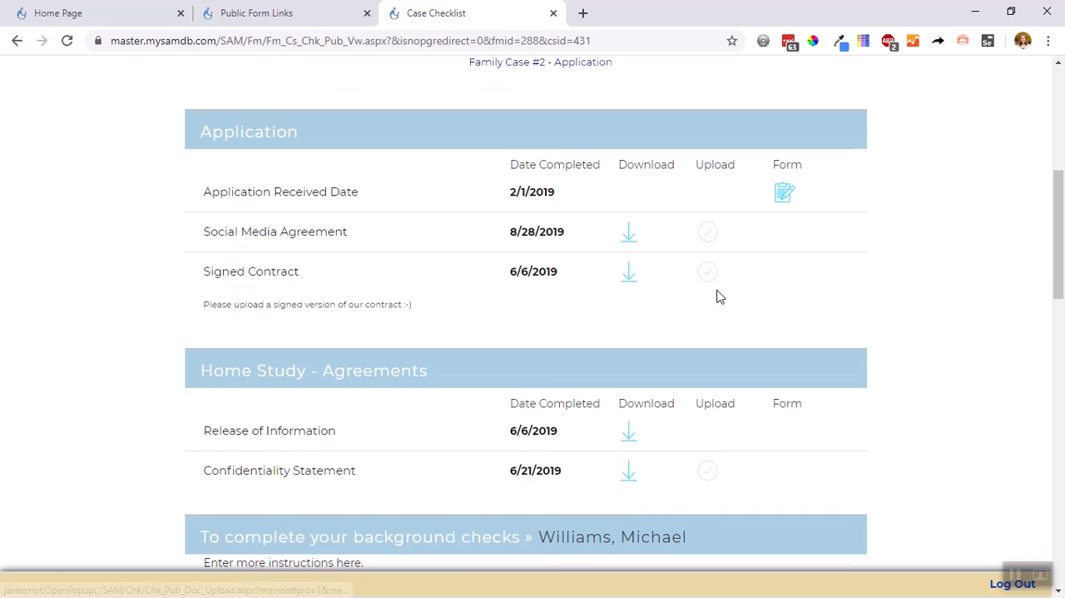
scroll(718, 246, "down", 6)
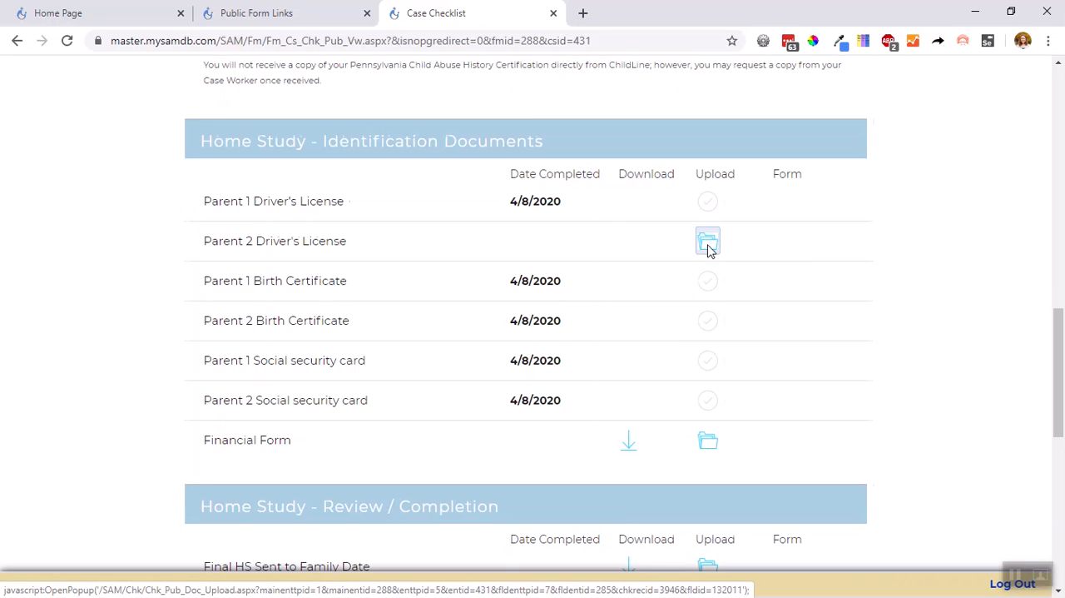
left_click(708, 246)
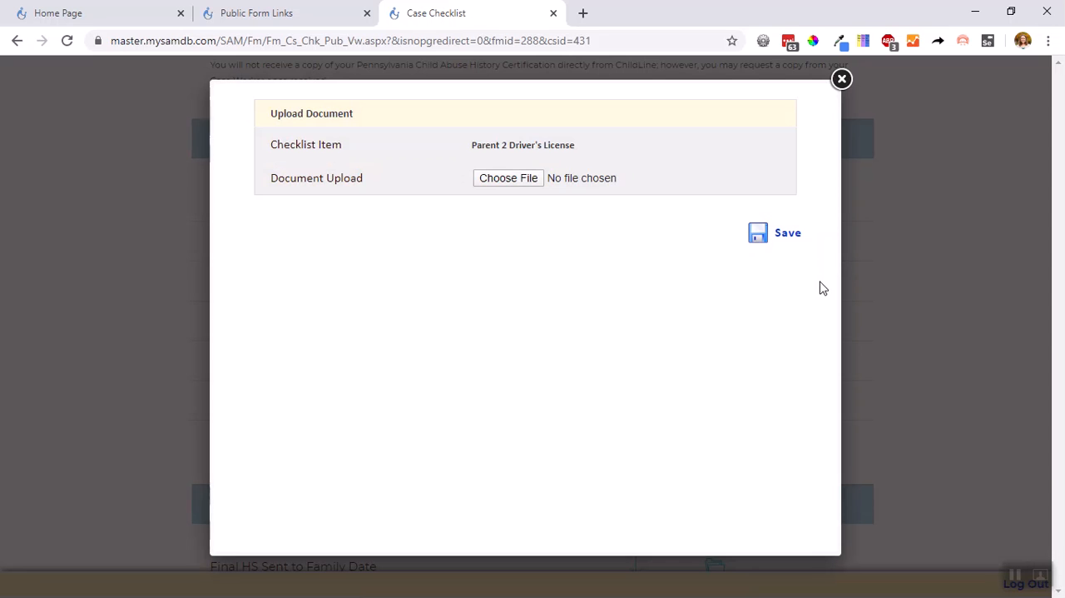
left_click(842, 79)
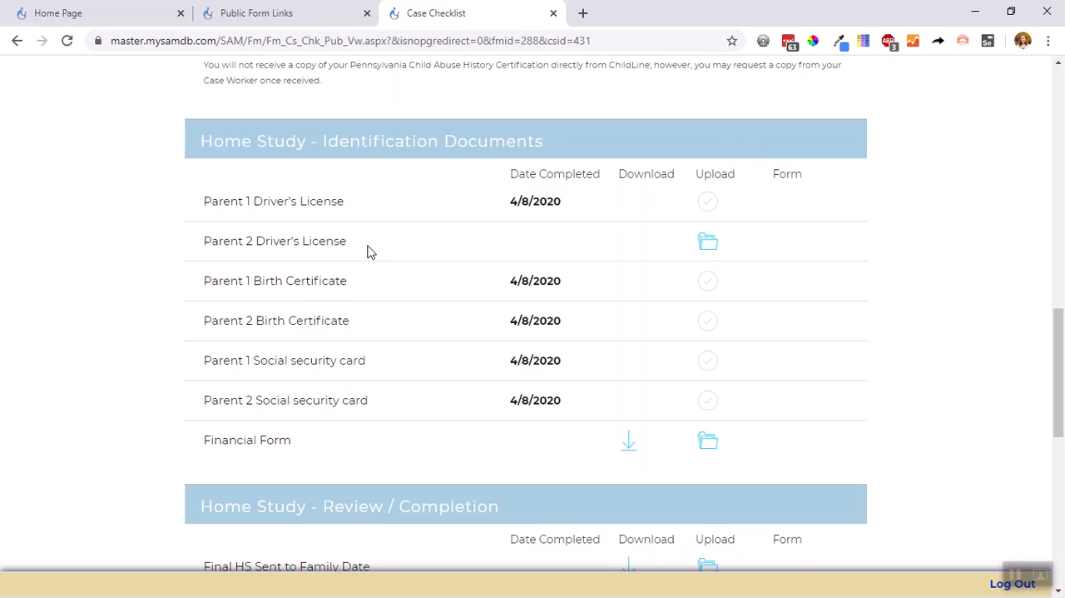
left_click_drag(371, 252, 205, 252)
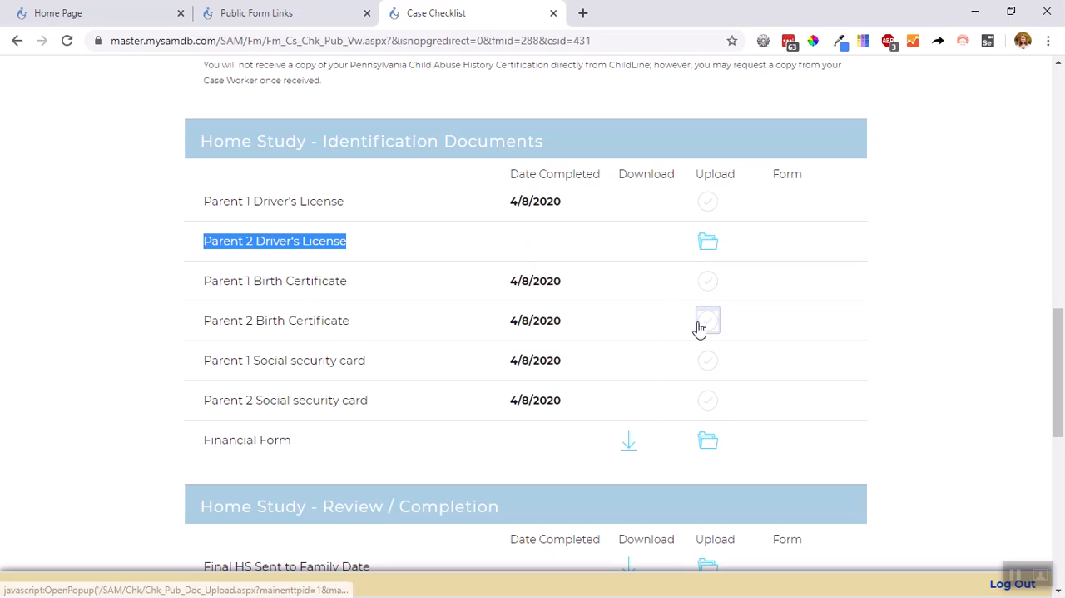
Download the Financial Form document from the Home Study - Identification Documents checklist
scroll(666, 358, "down", 2)
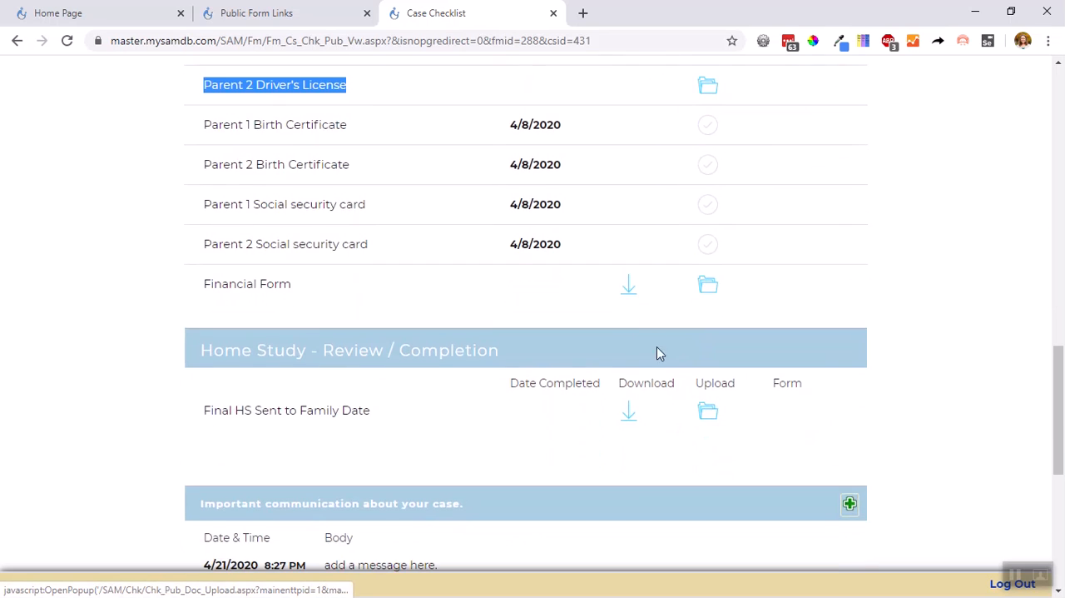
left_click(633, 298)
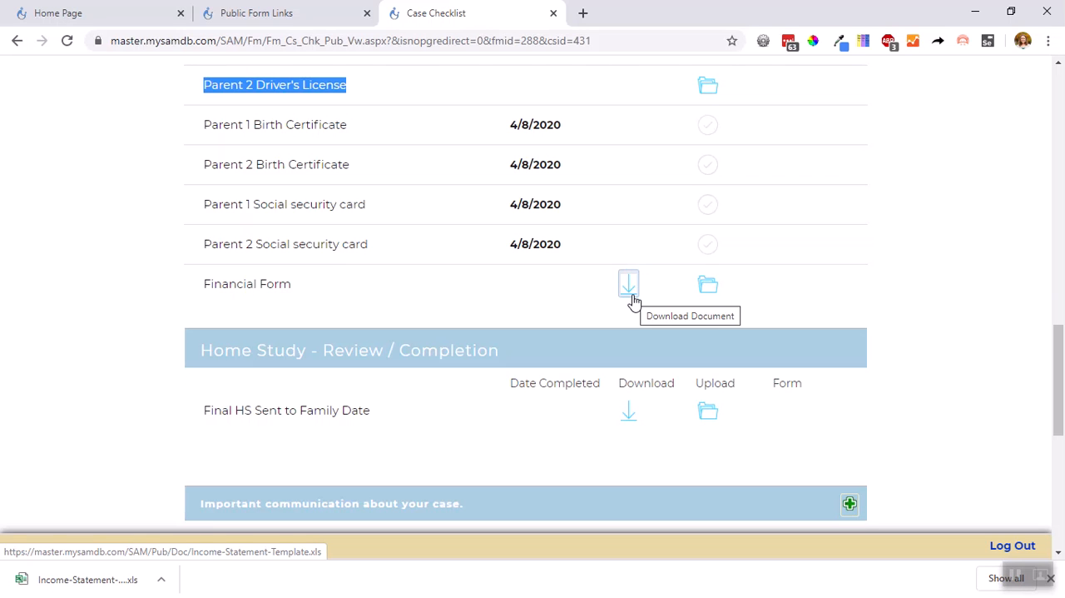
Review the Home Study completion item and case communications at the end of the checklist, and return to the main form
scroll(632, 300, "down", 4)
scroll(621, 285, "up", 2)
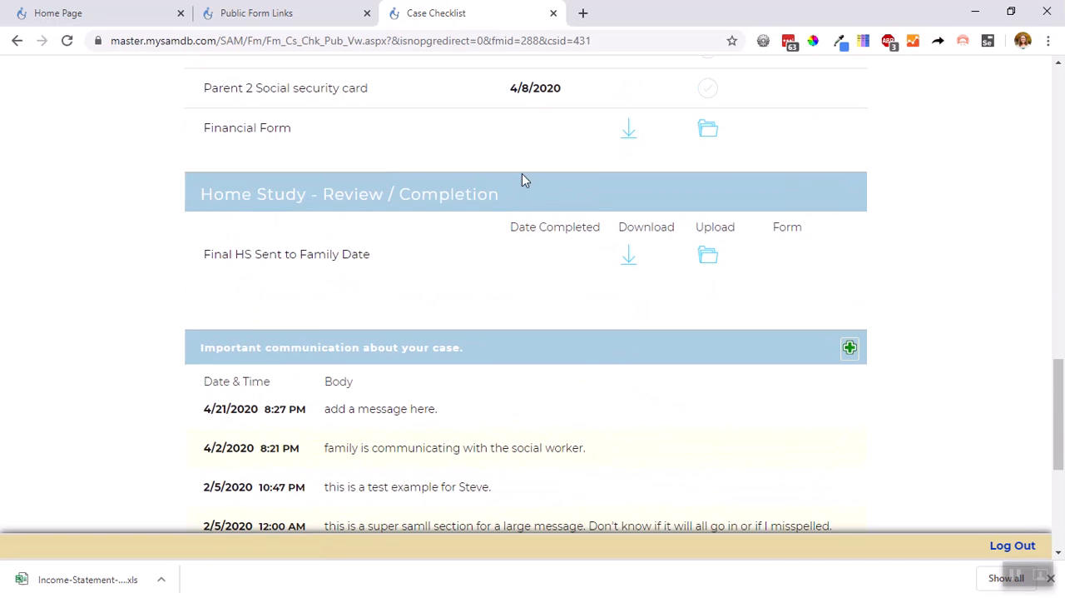
scroll(463, 195, "down", 2)
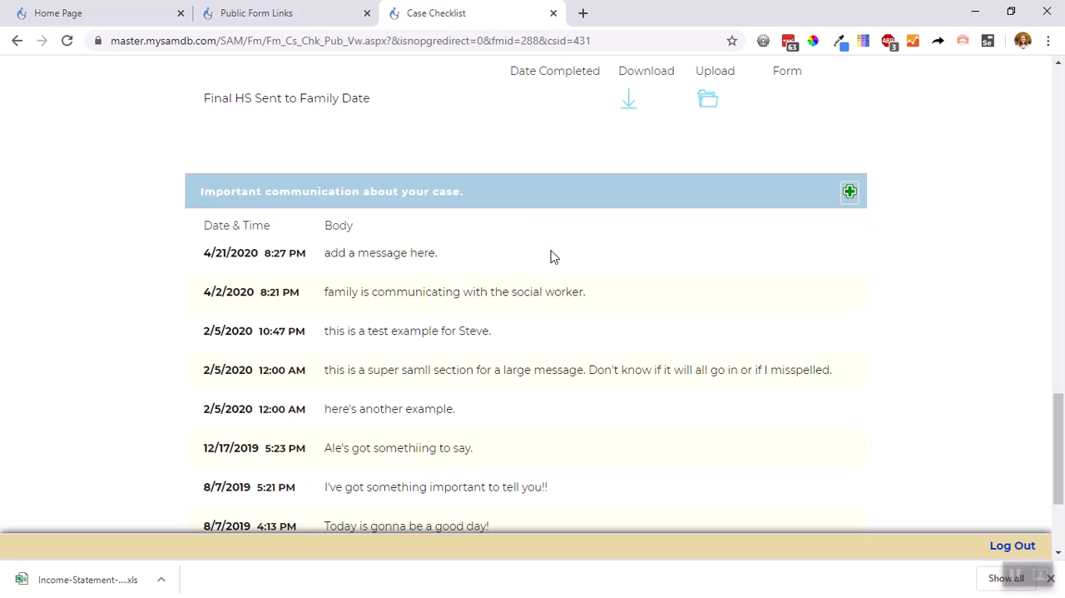
scroll(564, 265, "up", 15)
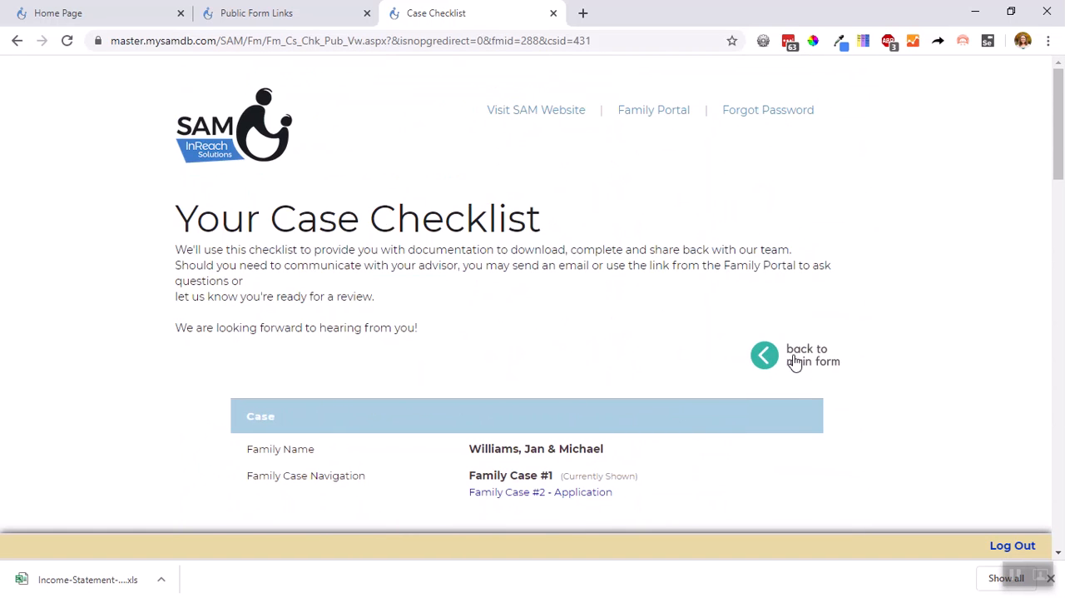
left_click(802, 366)
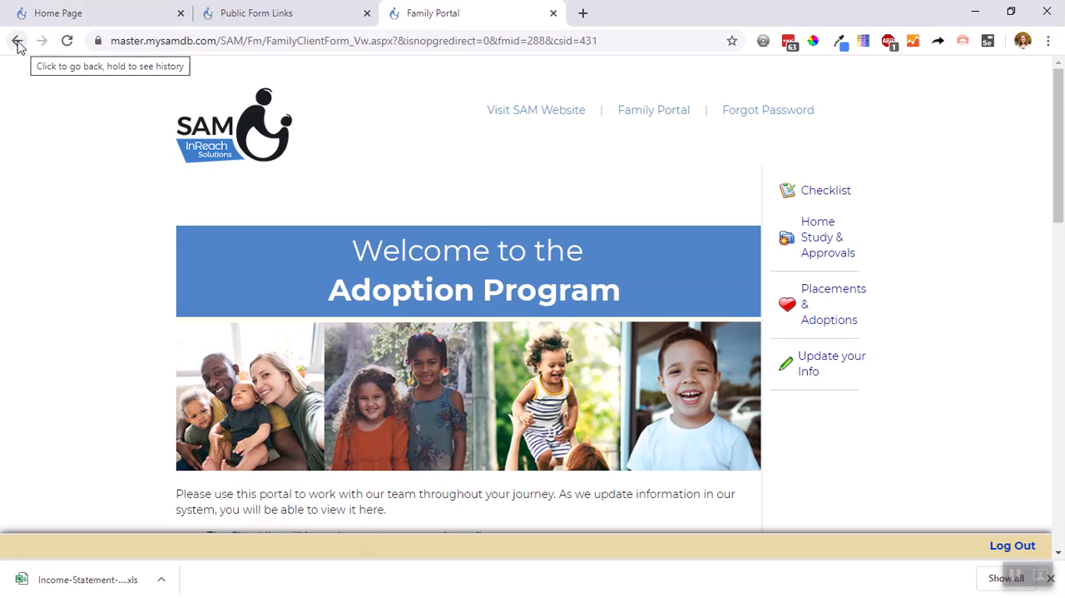
Open Home Study & Approvals and examine the Licensing / Home Studies and Licensing Education & Training records
left_click(816, 254)
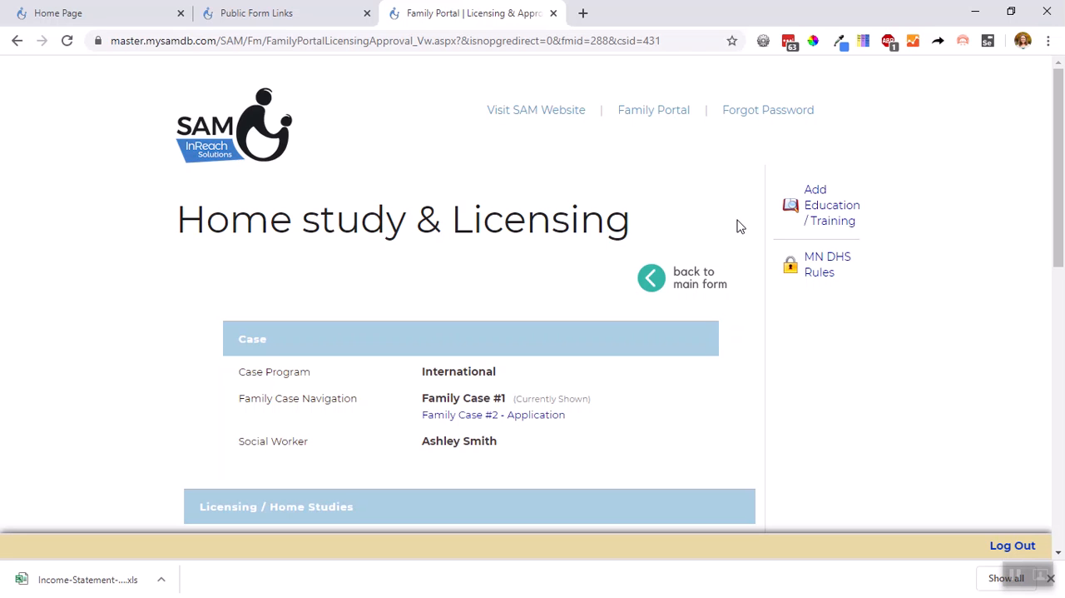
scroll(737, 226, "down", 2)
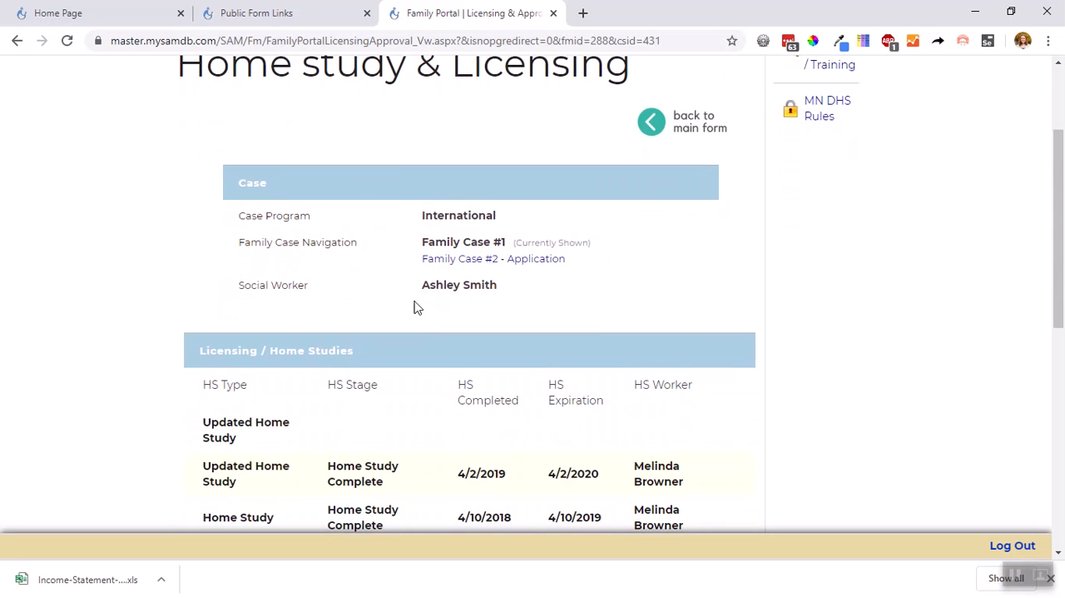
scroll(418, 308, "down", 3)
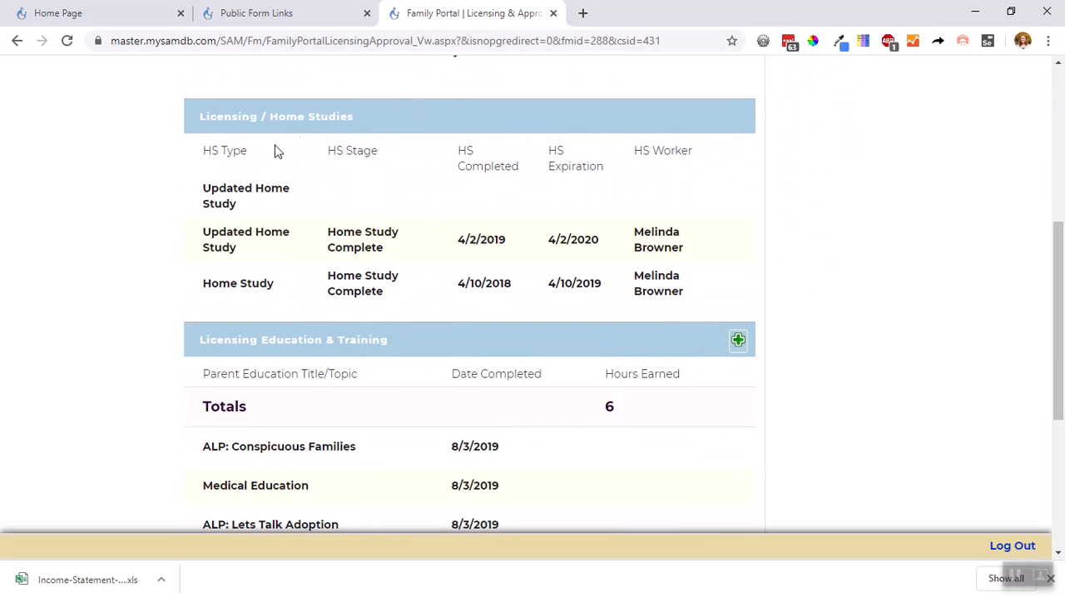
Start a new Licensing Education & Training record for Abroad & Back Workshop, completed 5/20/2020, with the memo "test by sz"
scroll(417, 298, "down", 2)
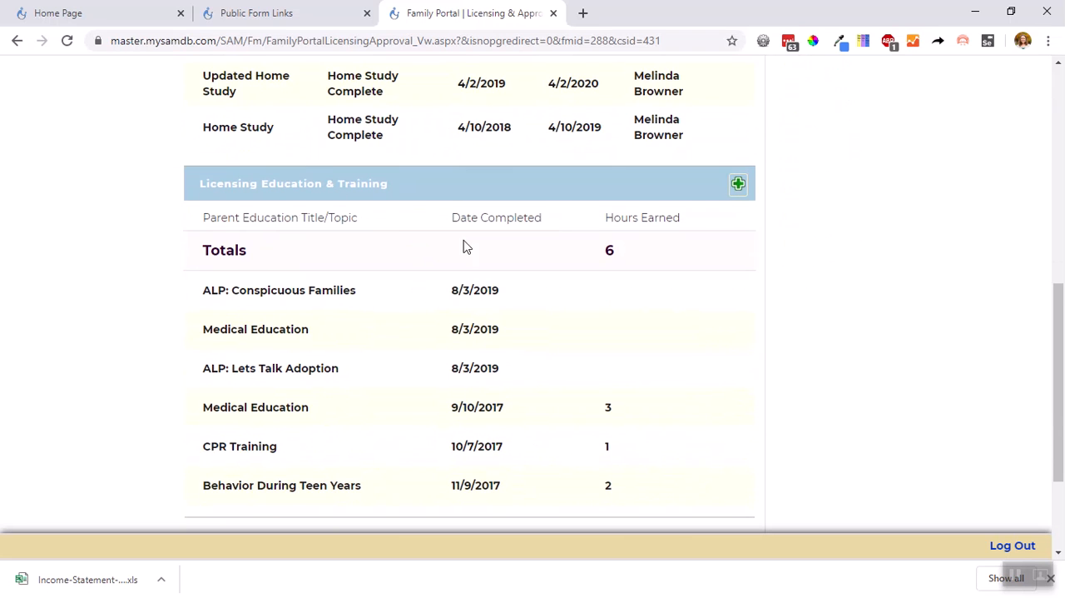
left_click(739, 190)
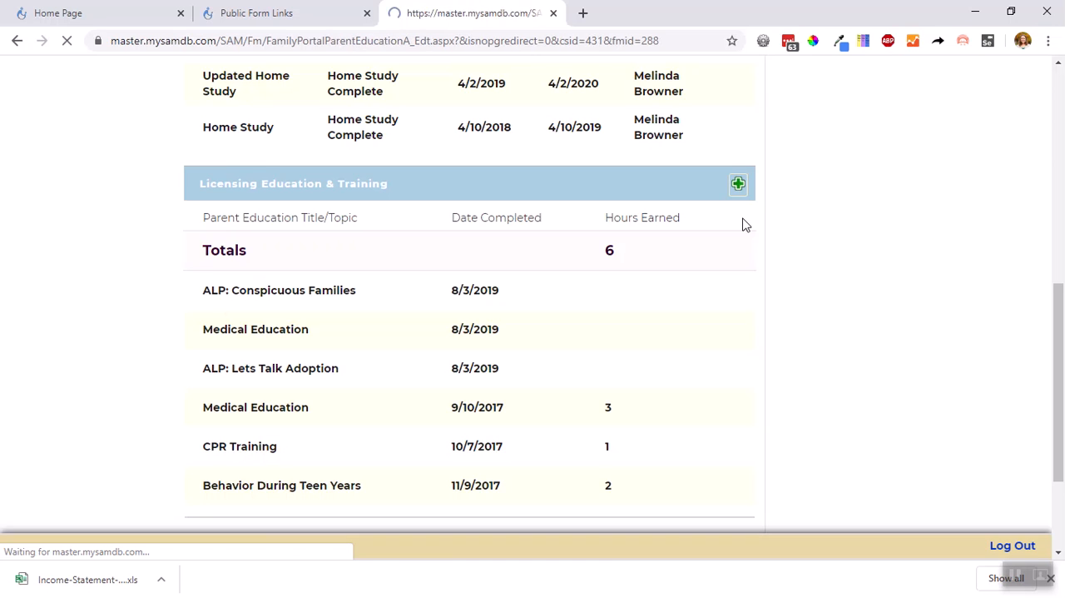
scroll(749, 222, "down", 2)
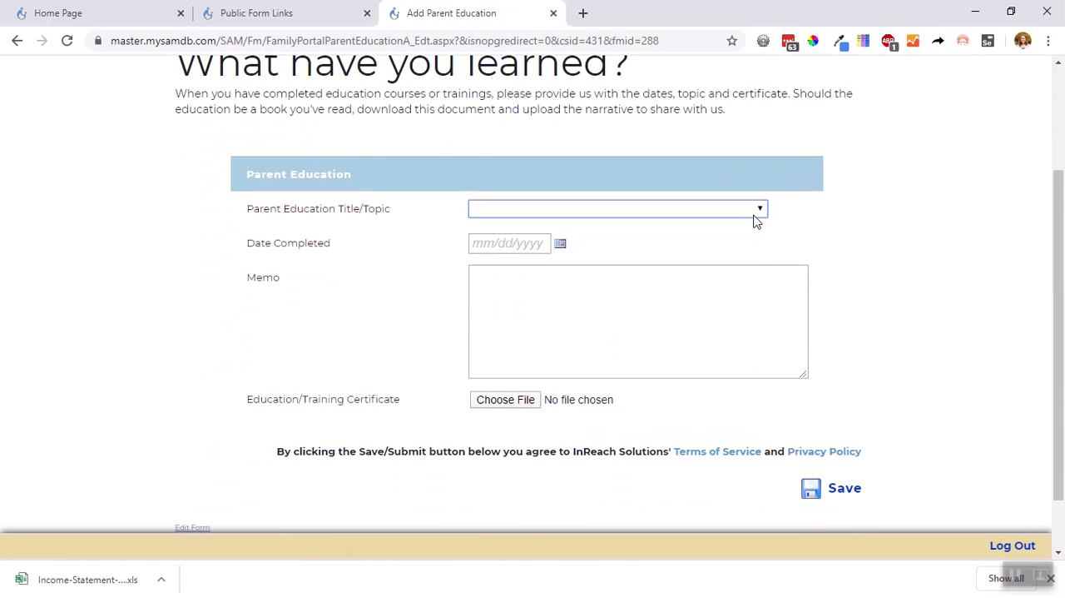
left_click(759, 209)
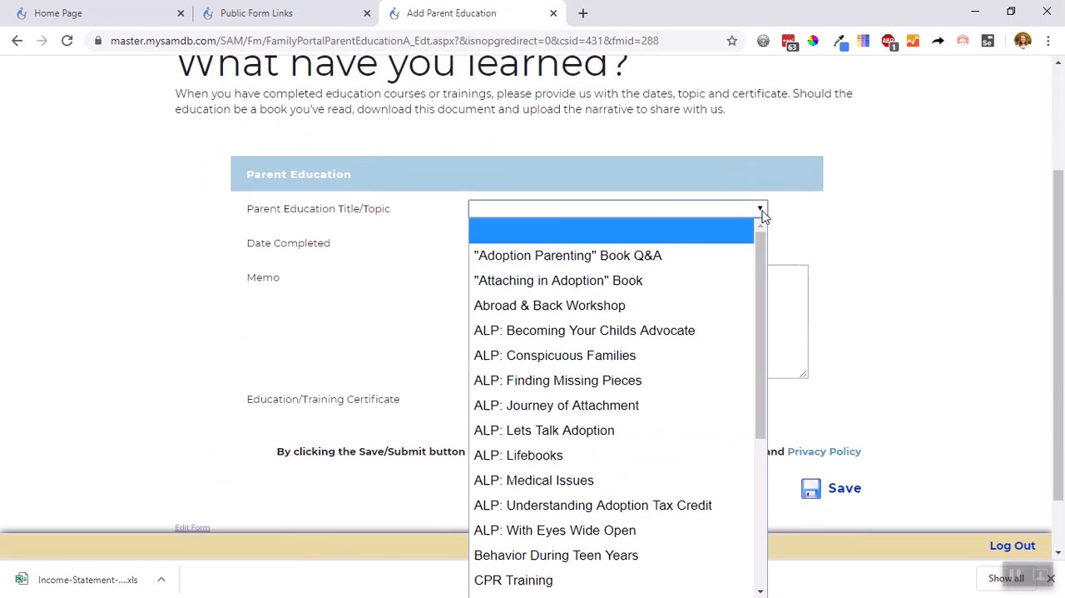
left_click(661, 304)
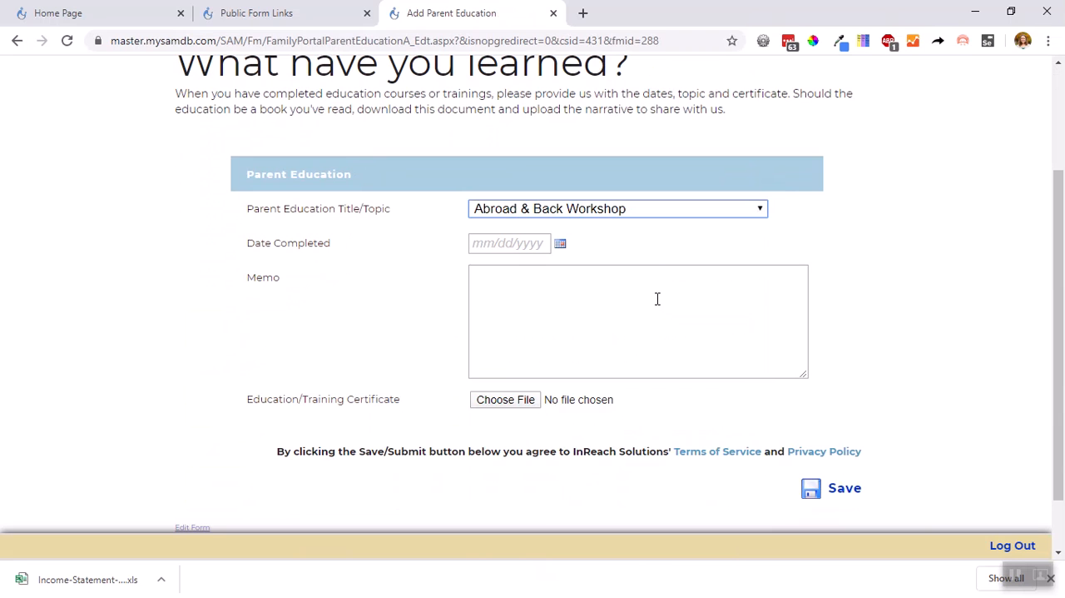
left_click(513, 242)
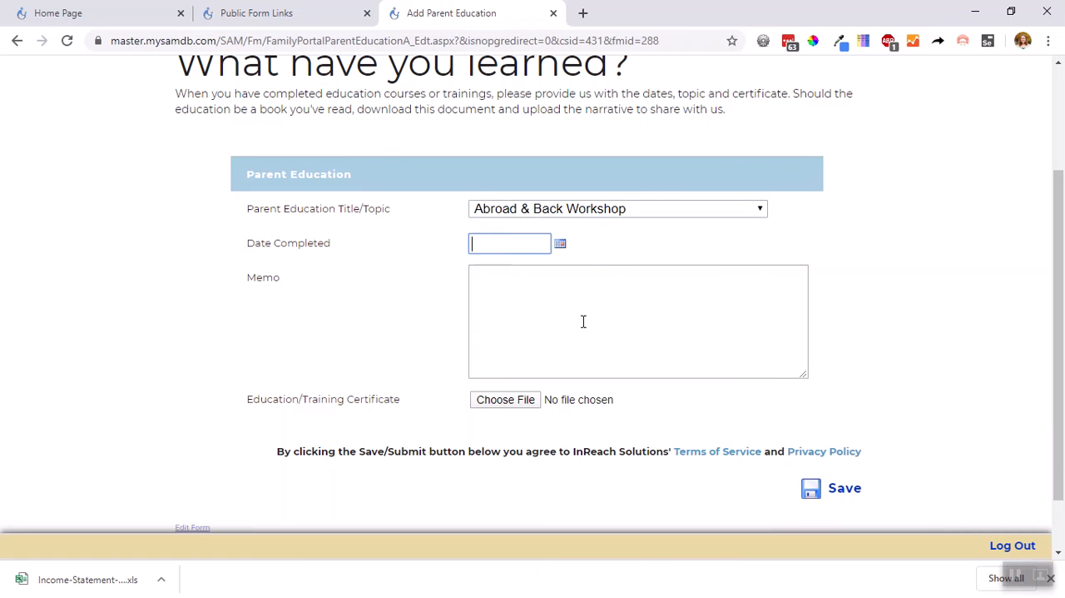
type("5/20/20")
left_click(584, 322)
type("test by sz")
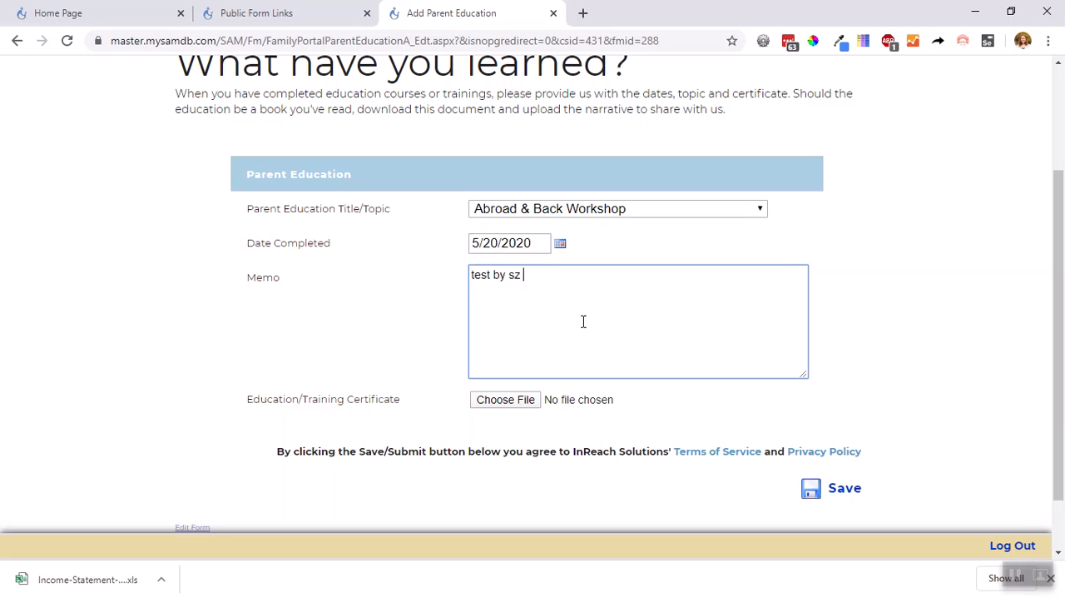
Attach paperstack_small.jpg from the desktop's Demo folder as the Education/Training Certificate and save the record
left_click(500, 401)
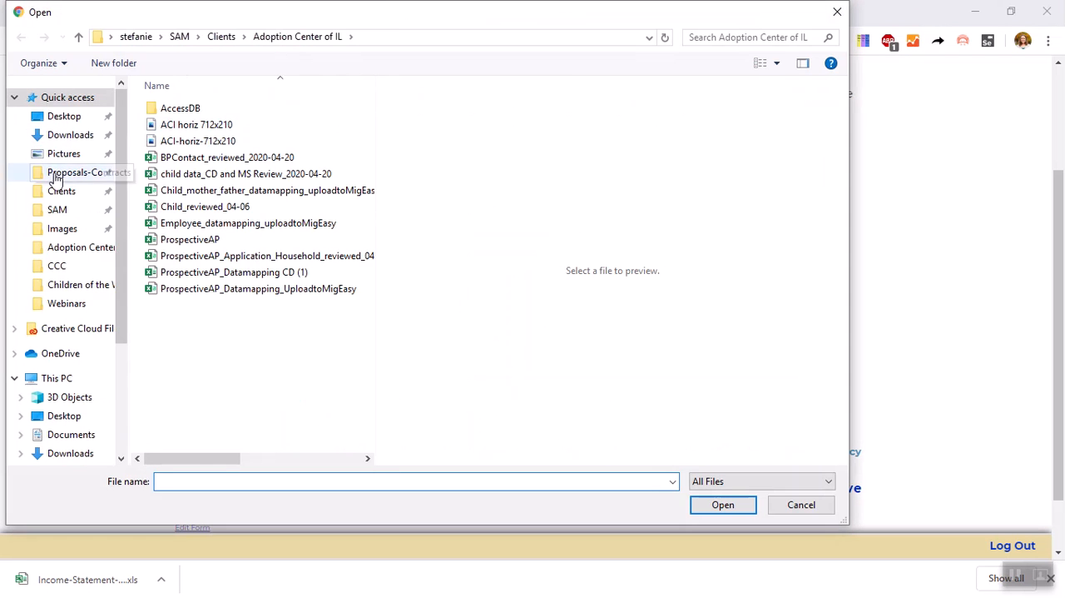
left_click(66, 116)
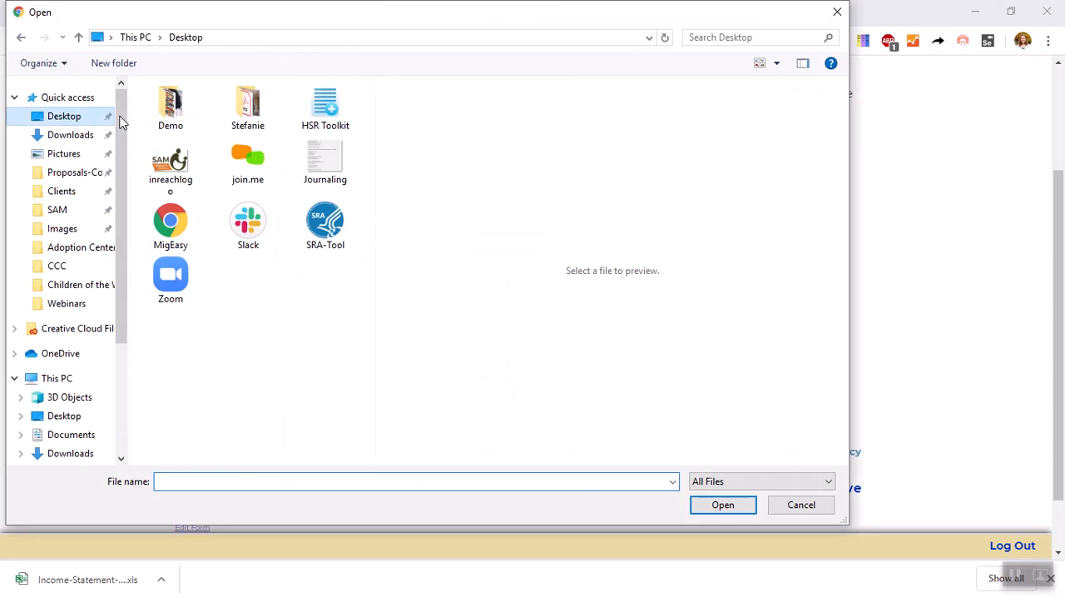
double_click(190, 116)
left_click(306, 305)
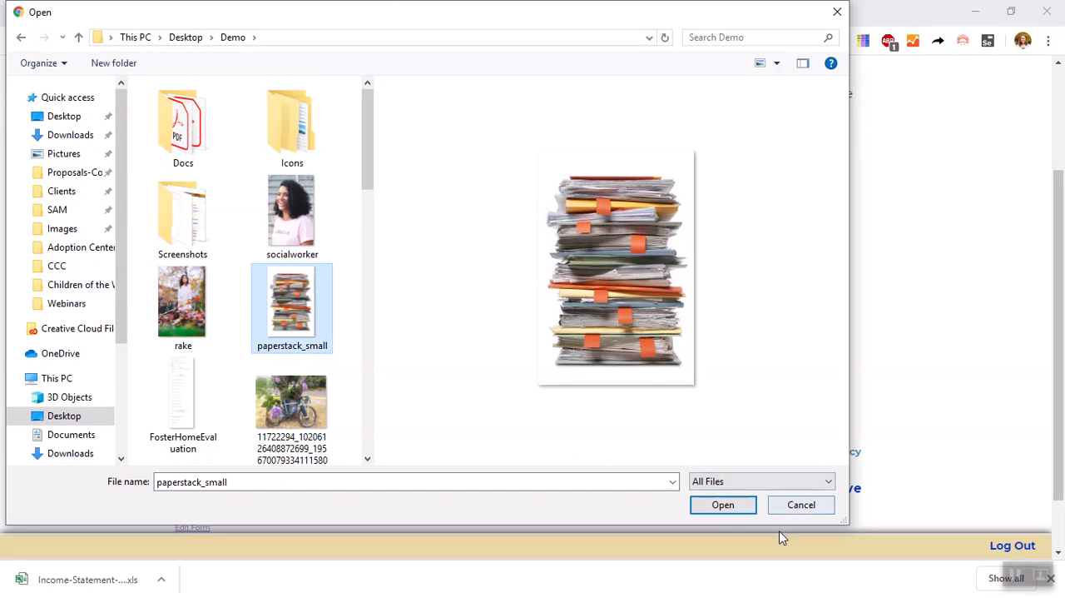
left_click(723, 505)
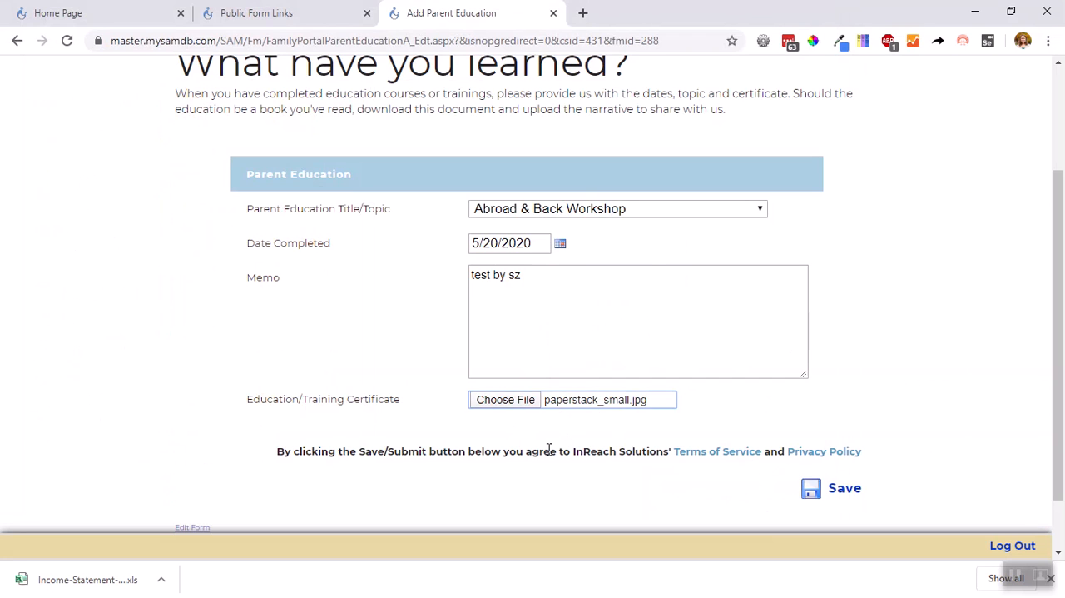
left_click(842, 497)
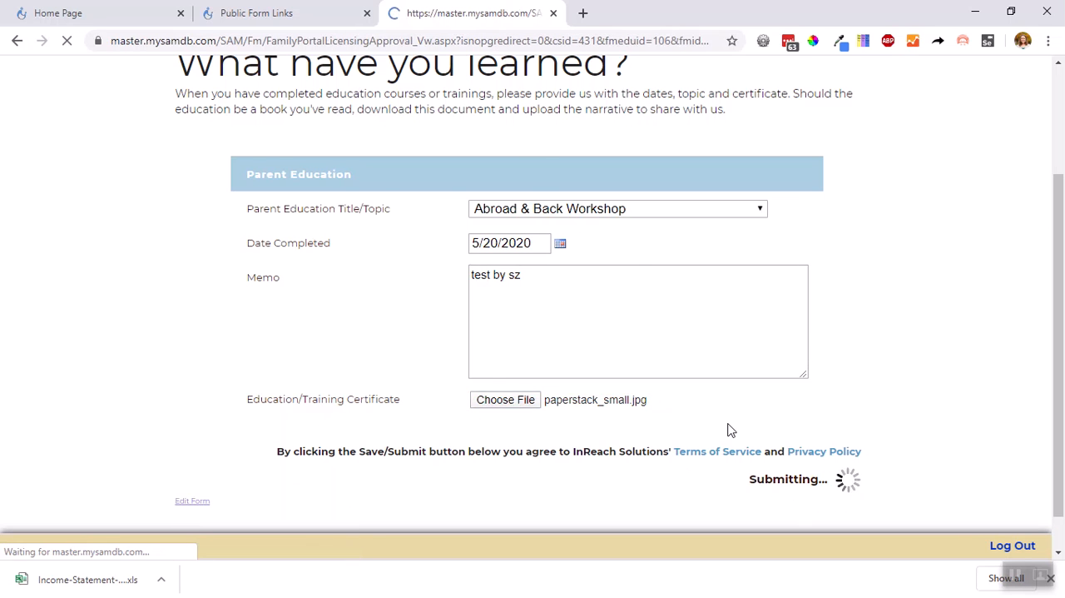
Review the Abroad & Back Workshop entry under Licensing Education & Training and the option for adding education or training
scroll(673, 297, "down", 4)
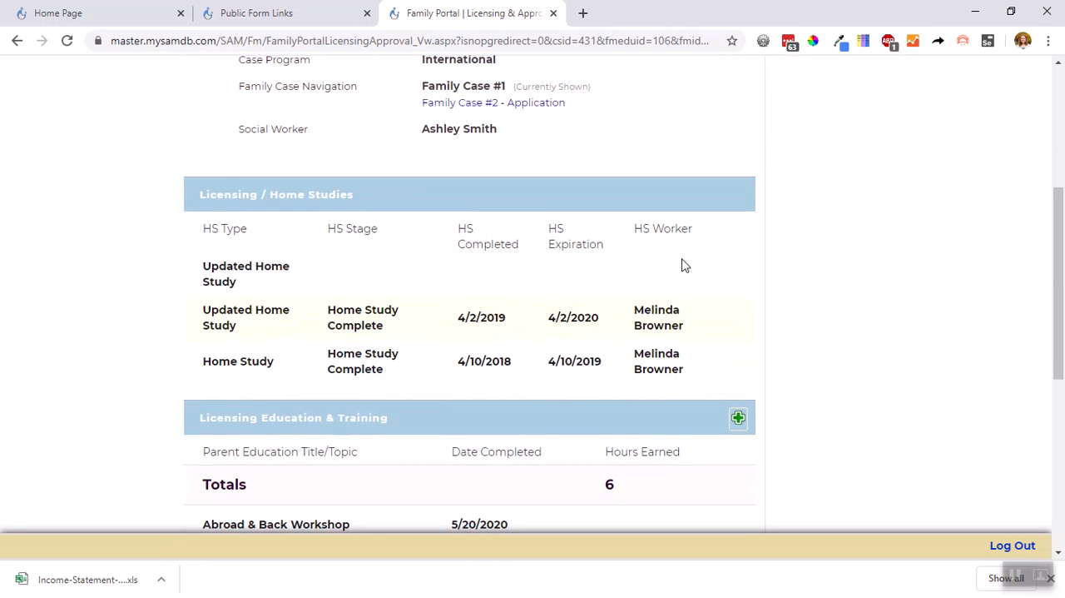
scroll(205, 391, "down", 2)
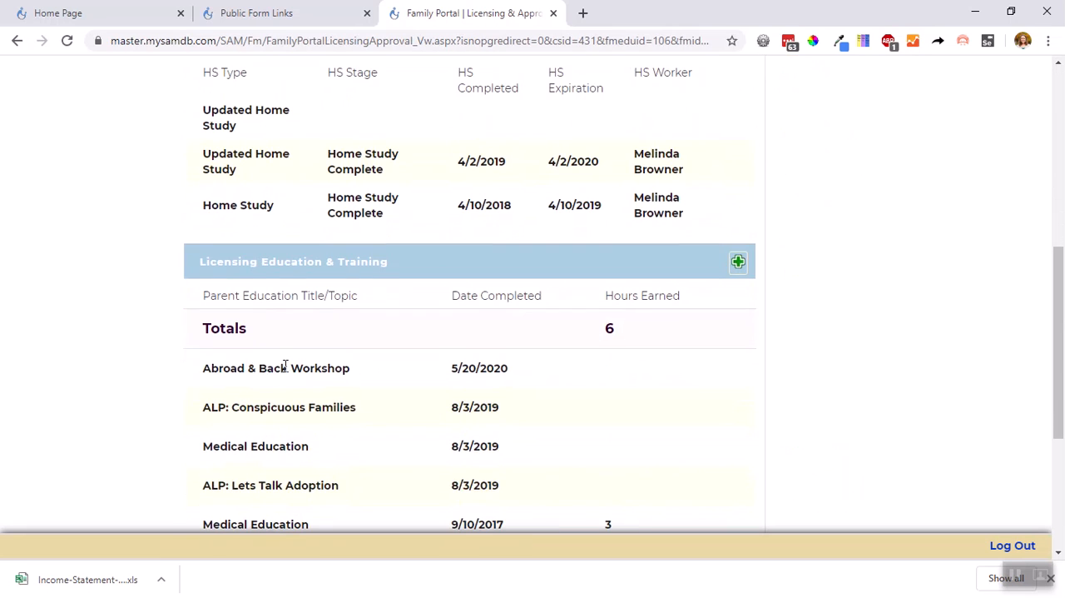
left_click_drag(197, 375, 557, 370)
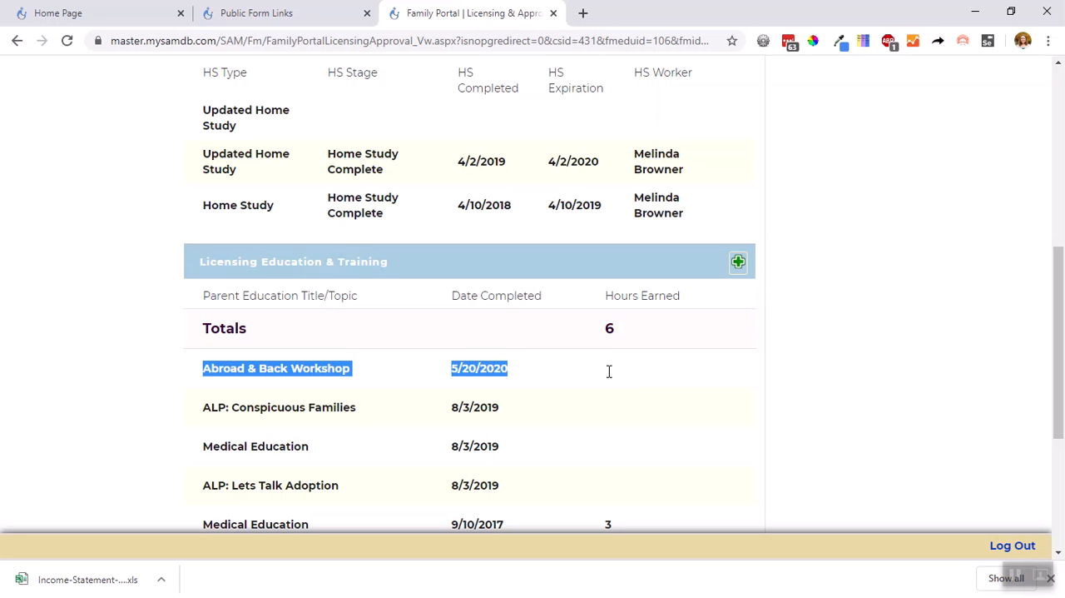
scroll(609, 371, "up", 6)
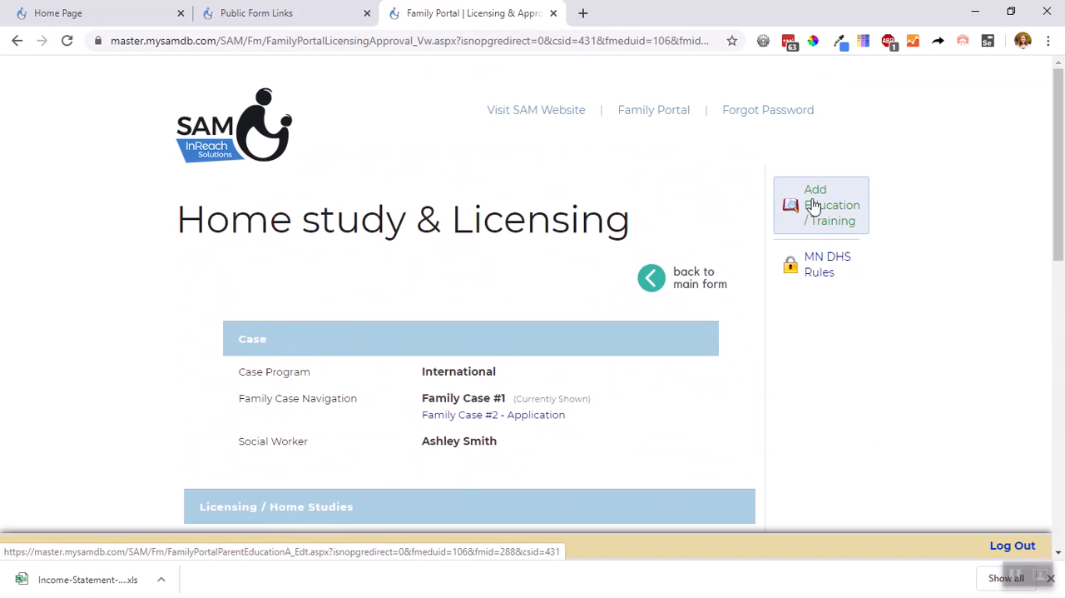
scroll(799, 269, "down", 2)
scroll(716, 376, "down", 2)
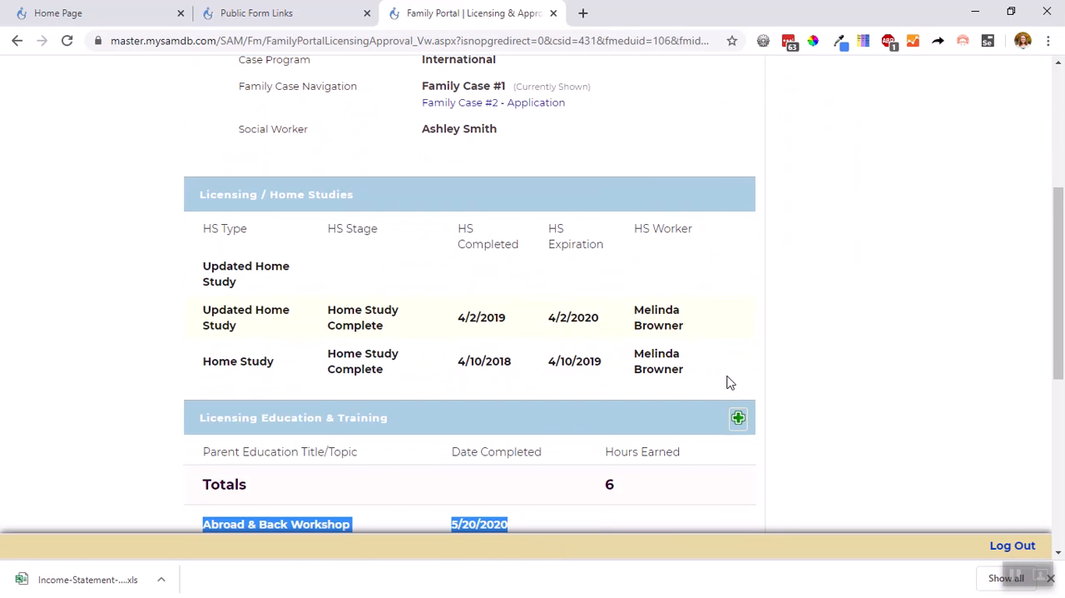
View the linked MN DHS Rules page, then return through Home study & Licensing to the portal's main form
scroll(788, 359, "up", 4)
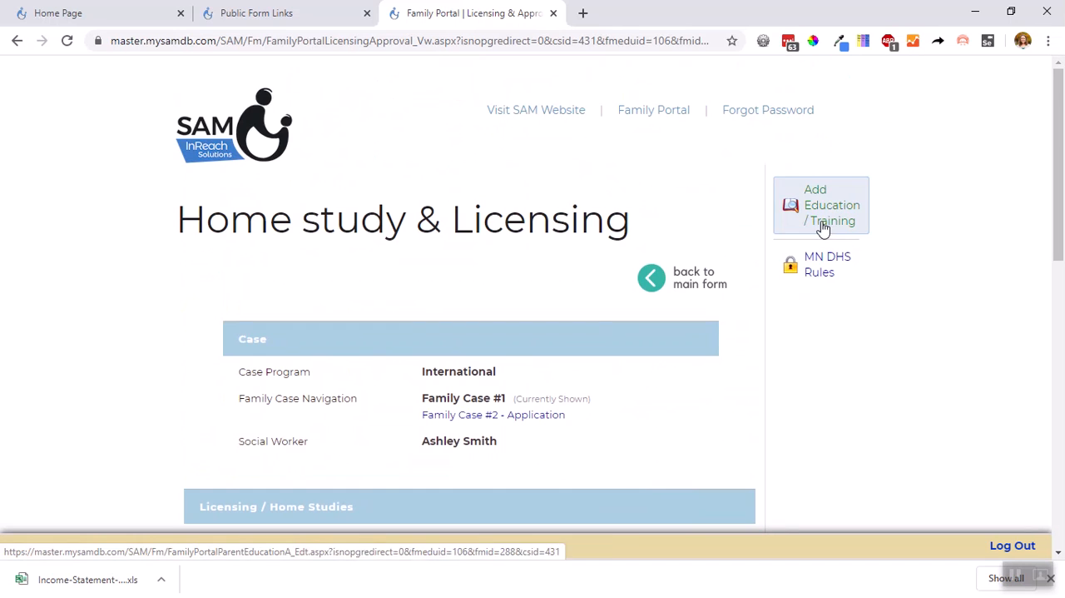
left_click(813, 283)
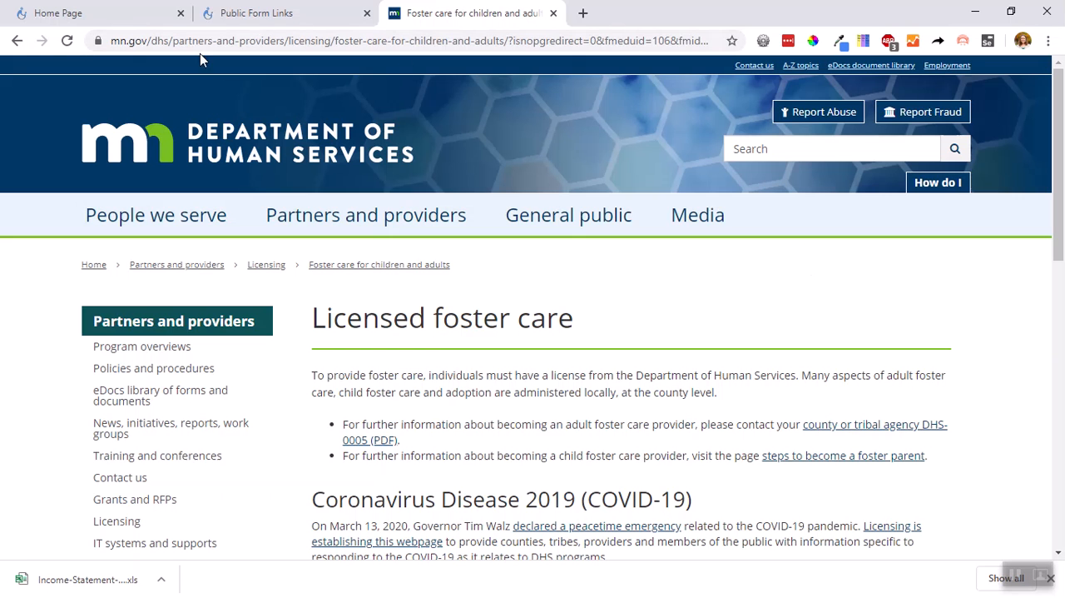
left_click(16, 40)
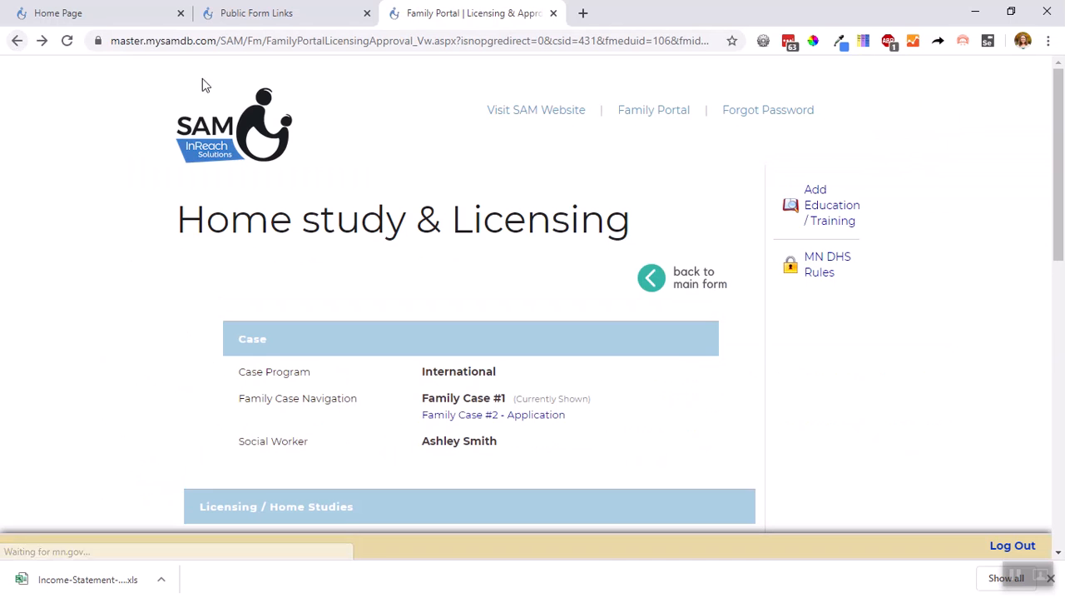
left_click(692, 289)
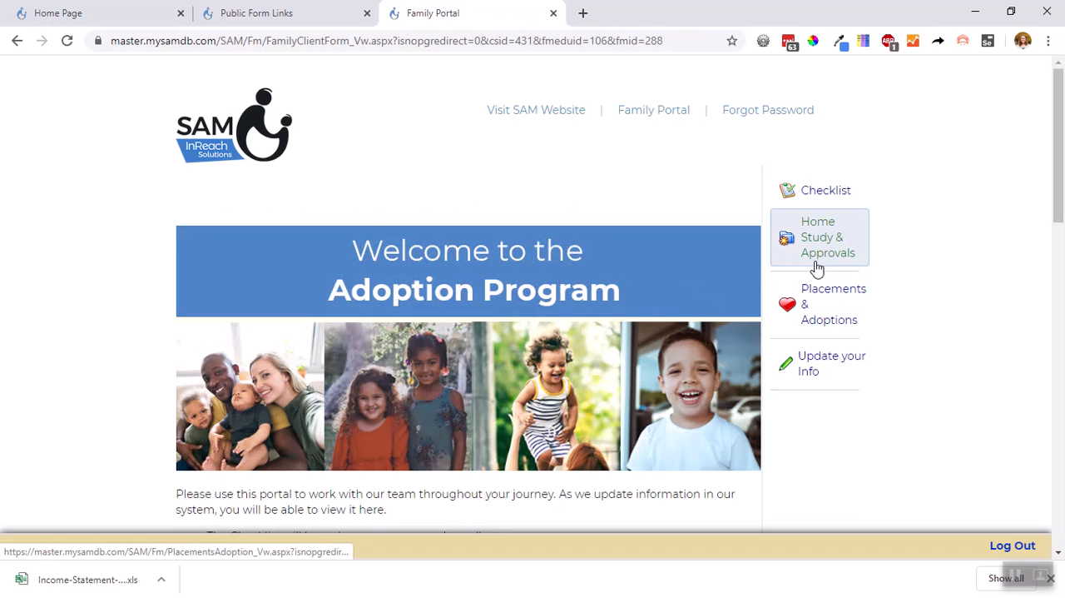
Review the Adoption and Post-Adoption Reports sections of Placements & Adoptions, and return to the main form
left_click(820, 317)
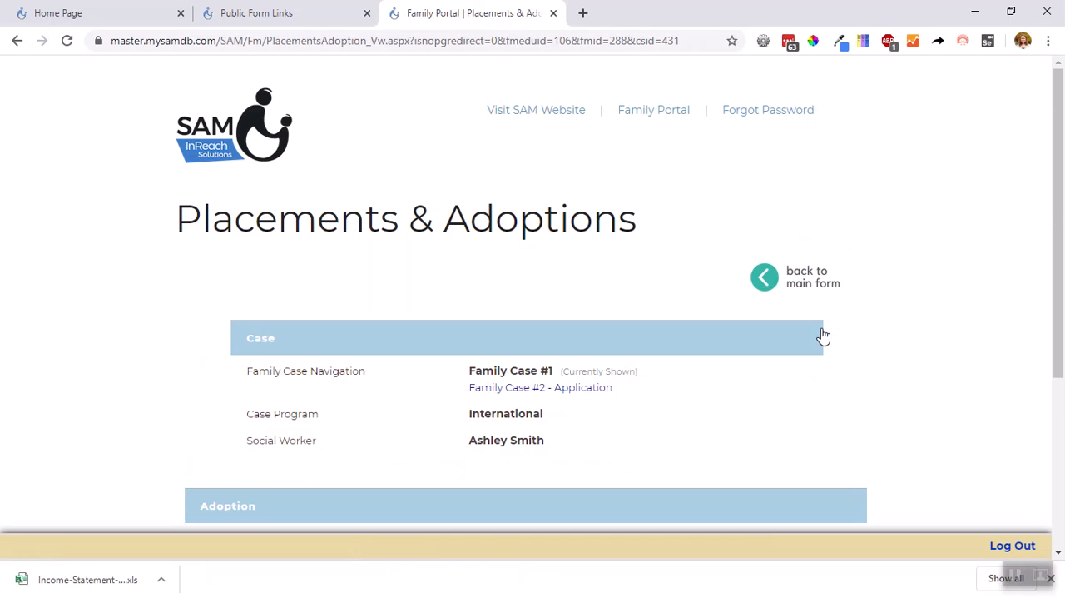
scroll(807, 350, "down", 3)
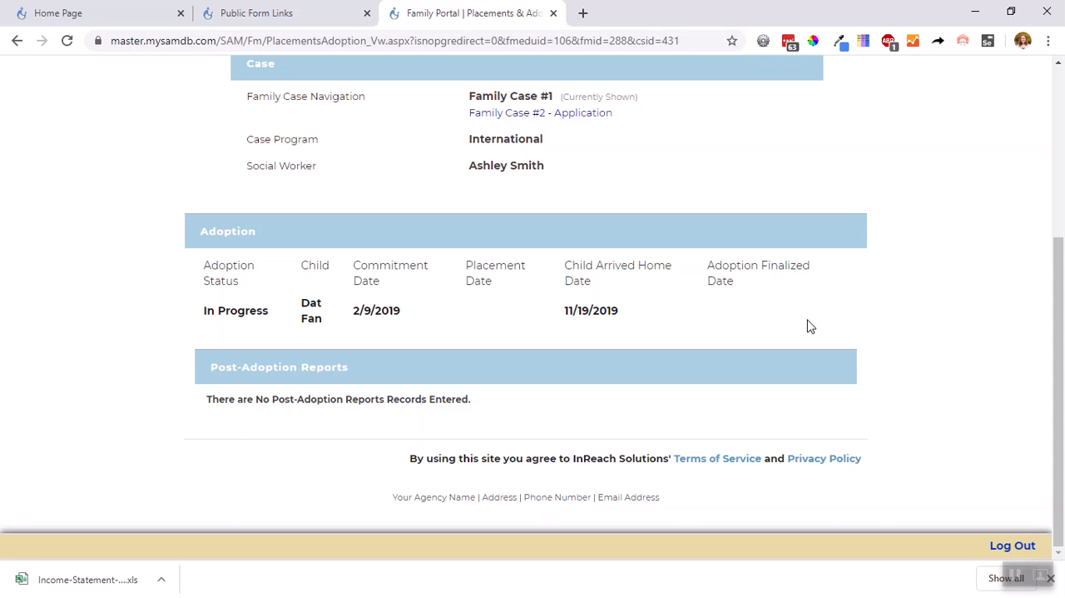
scroll(807, 327, "up", 3)
left_click(833, 243)
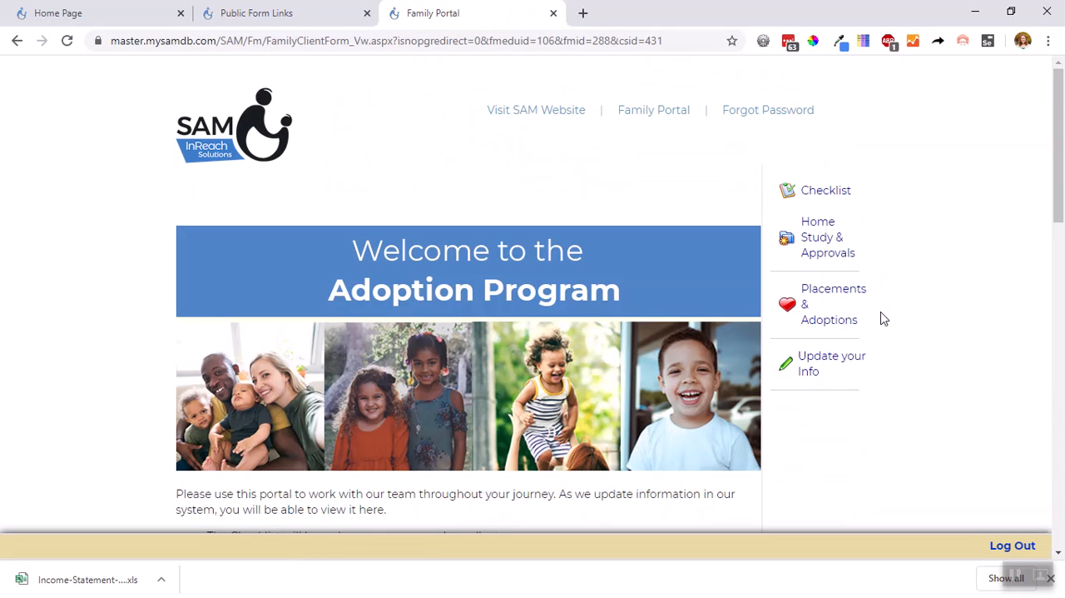
Examine the family's contact details and their update form, including the shipping address fields, and return to the portal without saving
left_click(839, 359)
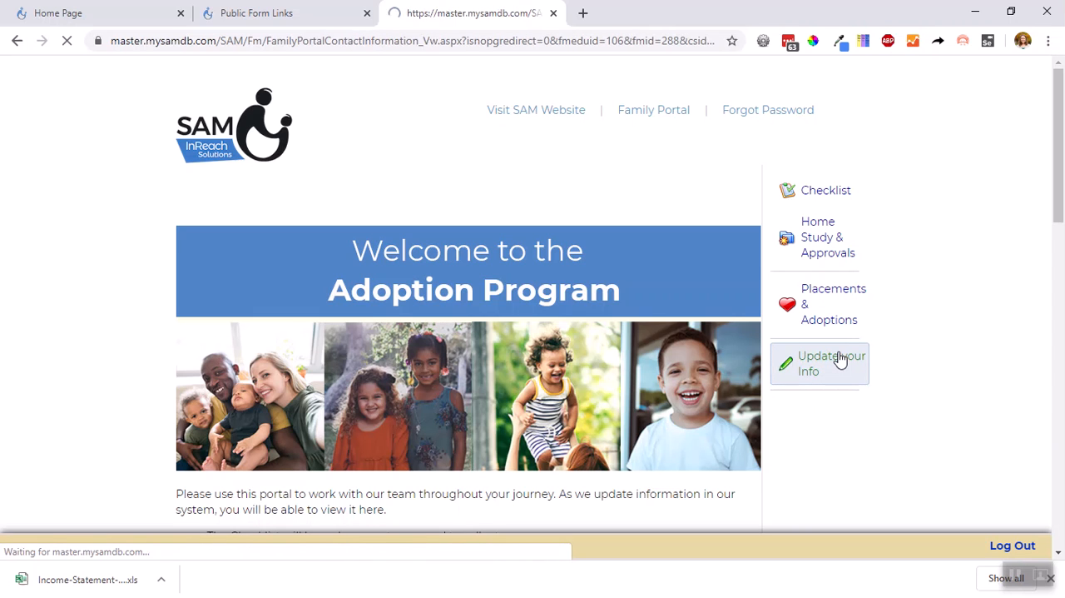
scroll(840, 358, "down", 2)
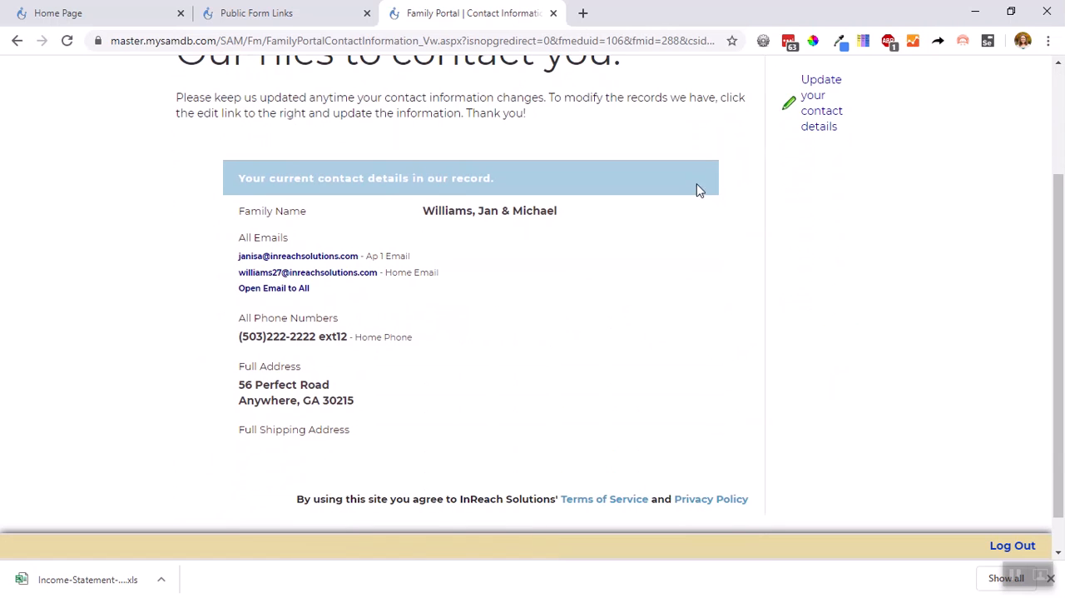
scroll(323, 484, "up", 2)
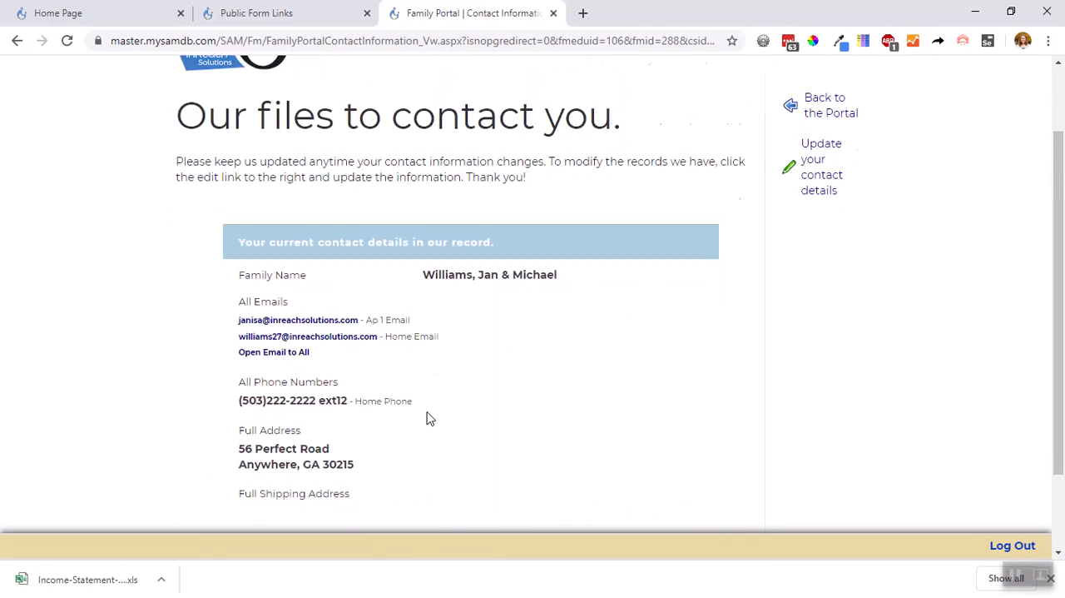
left_click(822, 273)
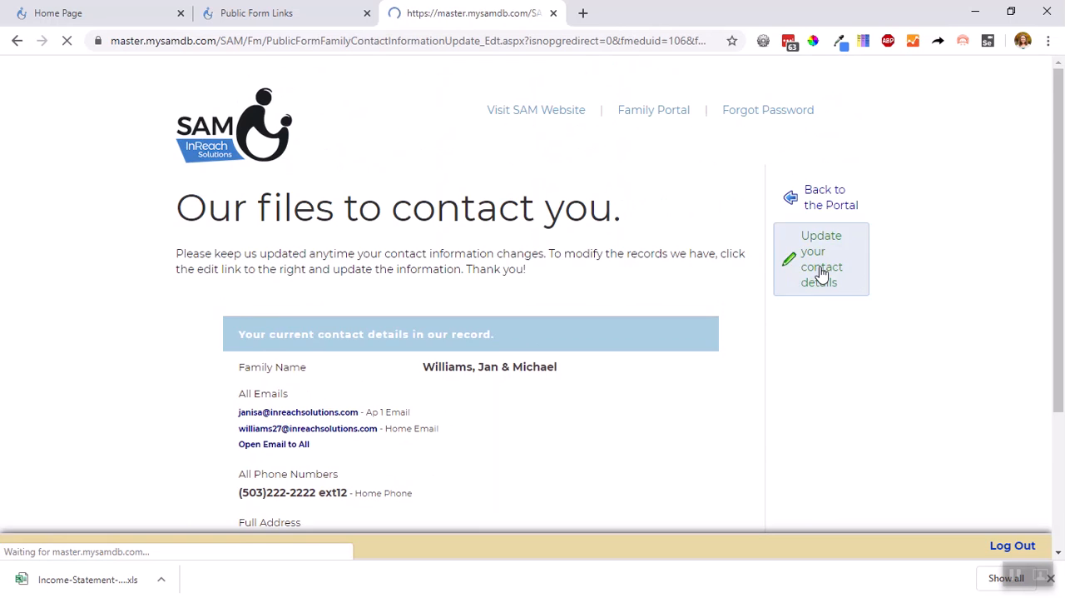
scroll(667, 176, "down", 8)
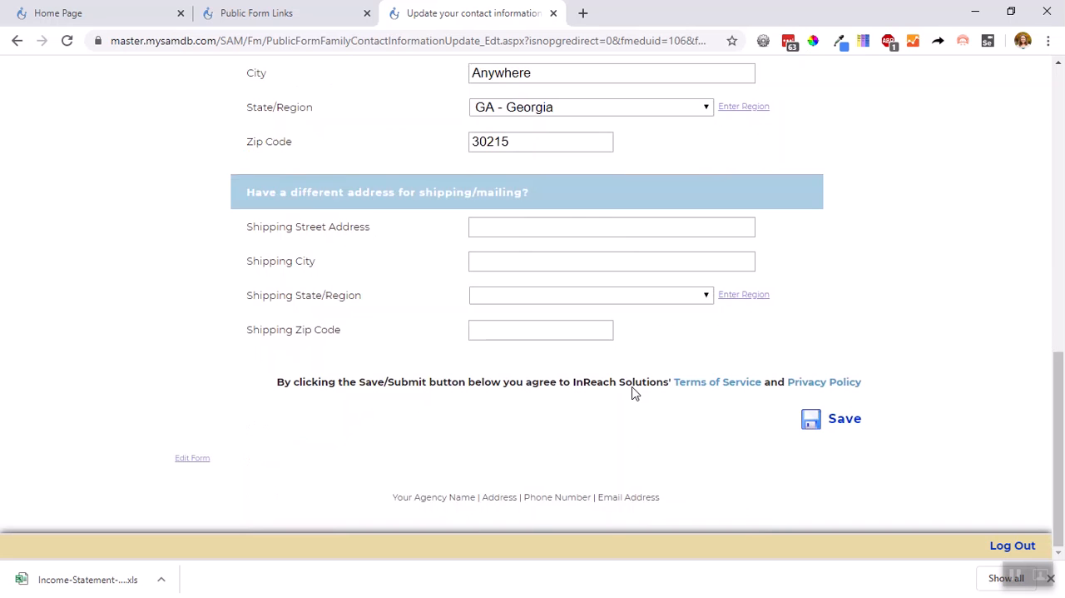
scroll(631, 387, "up", 10)
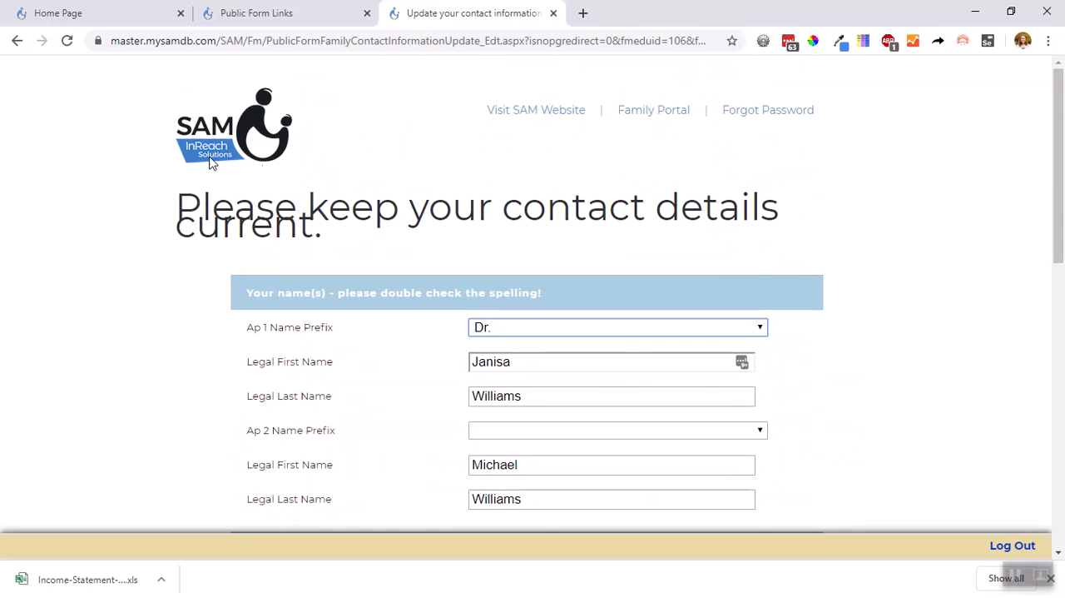
left_click(17, 40)
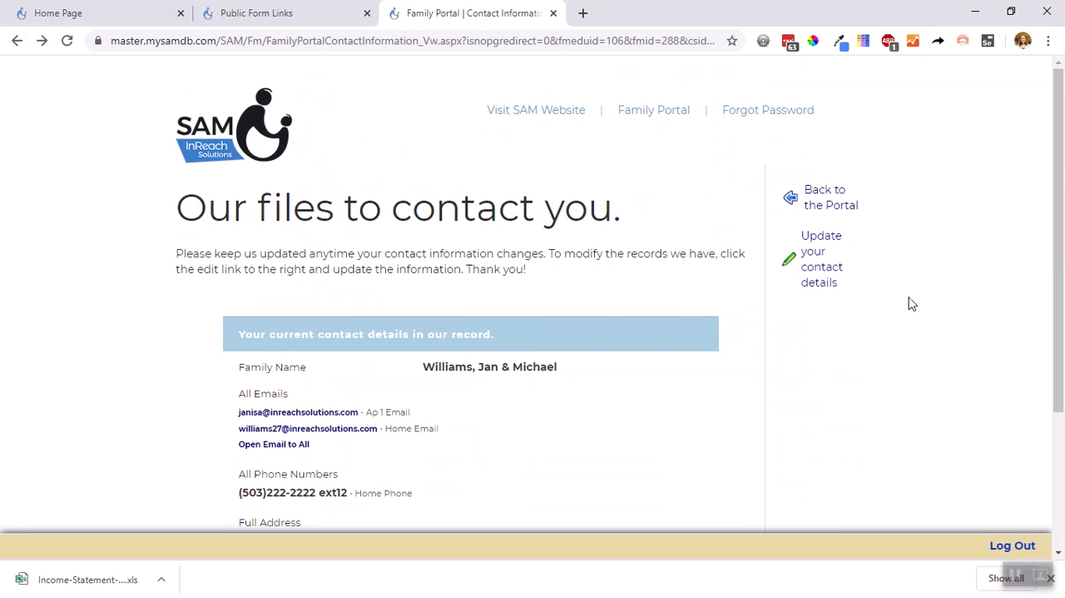
left_click(836, 203)
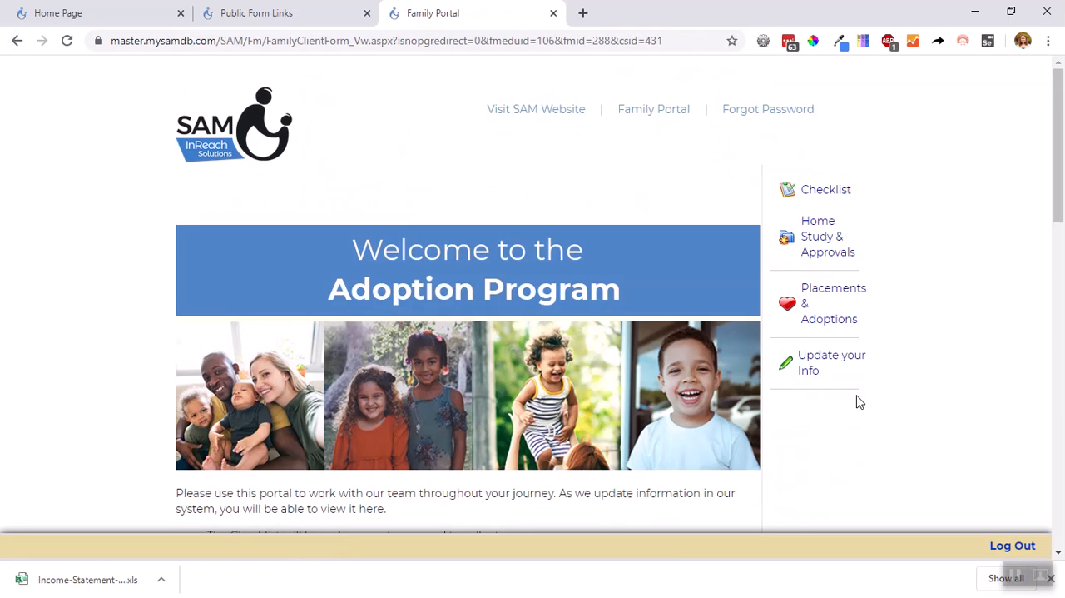
Review the portal's welcome instructions, case and social worker details, and the important case communications on the main form
scroll(859, 402, "down", 1)
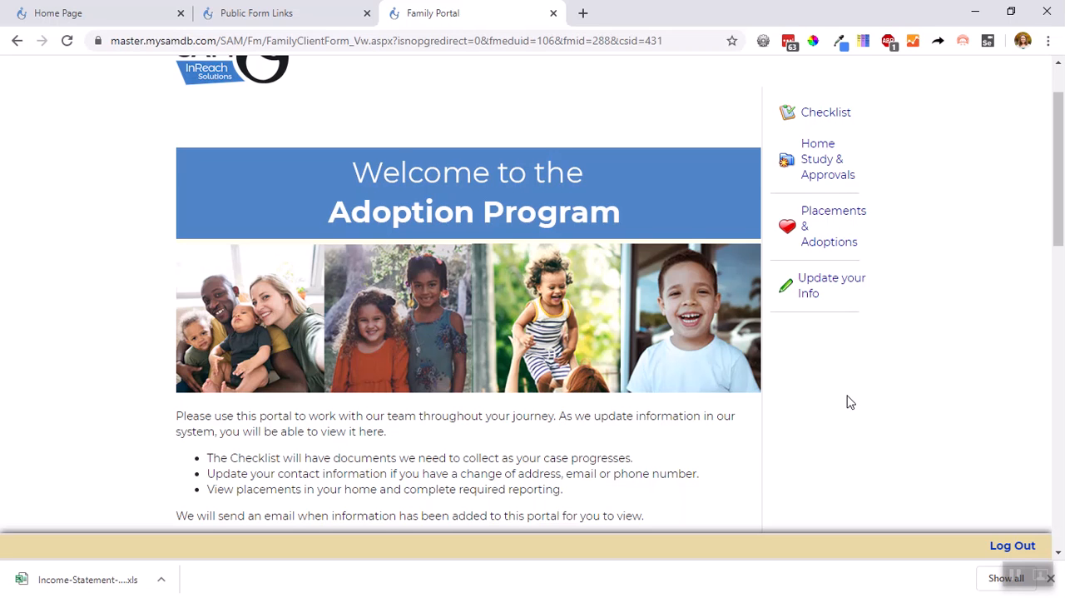
scroll(848, 402, "down", 1)
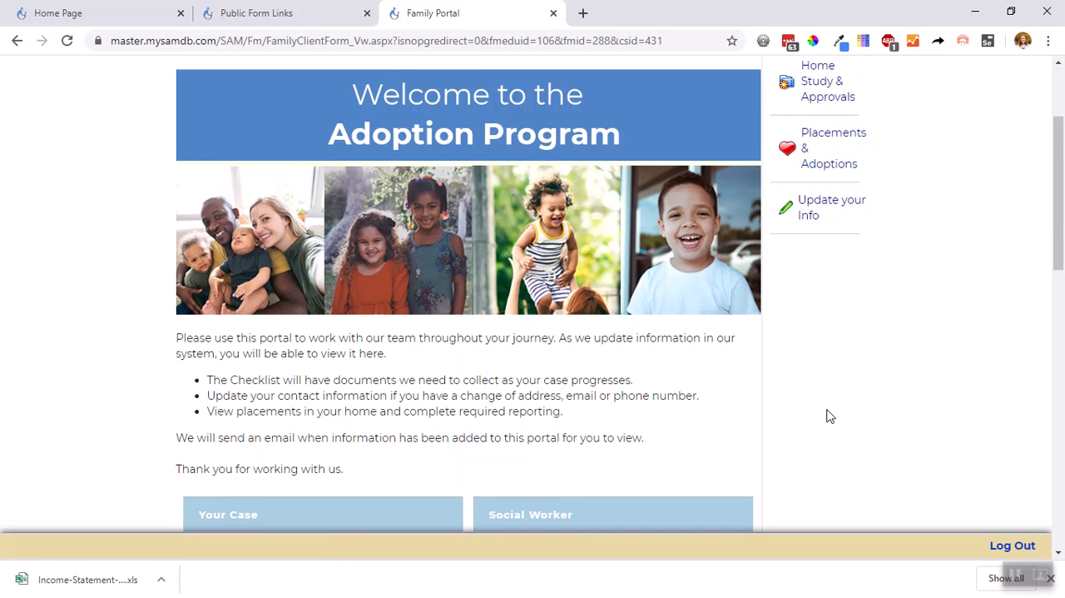
scroll(828, 414, "down", 2)
scroll(532, 380, "down", 8)
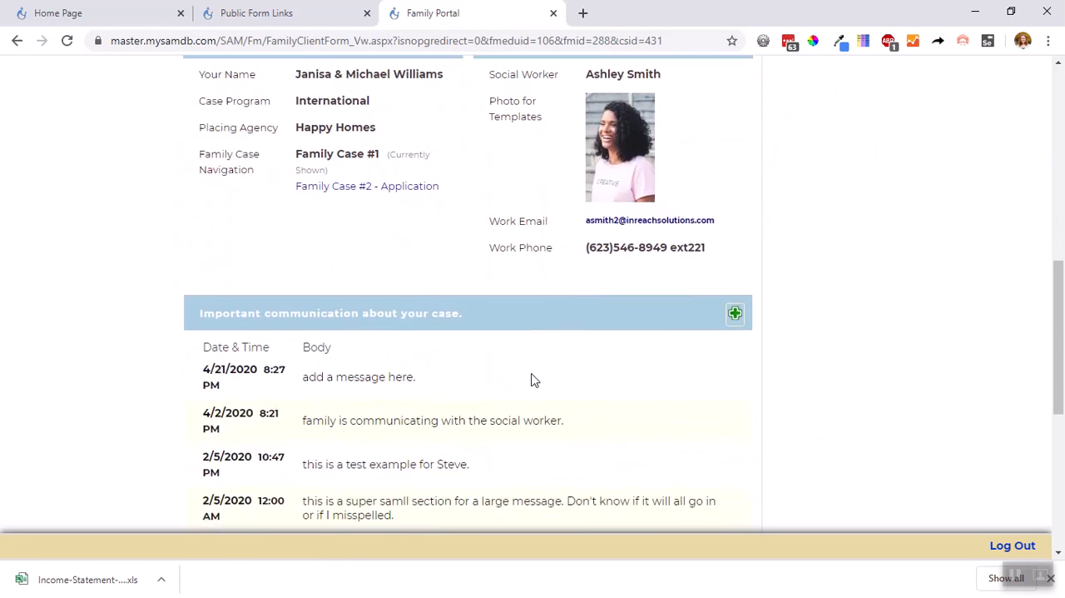
Log out of the family's portal and return to the Public Form Links page
scroll(778, 412, "up", 9)
left_click(1012, 545)
left_click(289, 10)
scroll(287, 204, "up", 3)
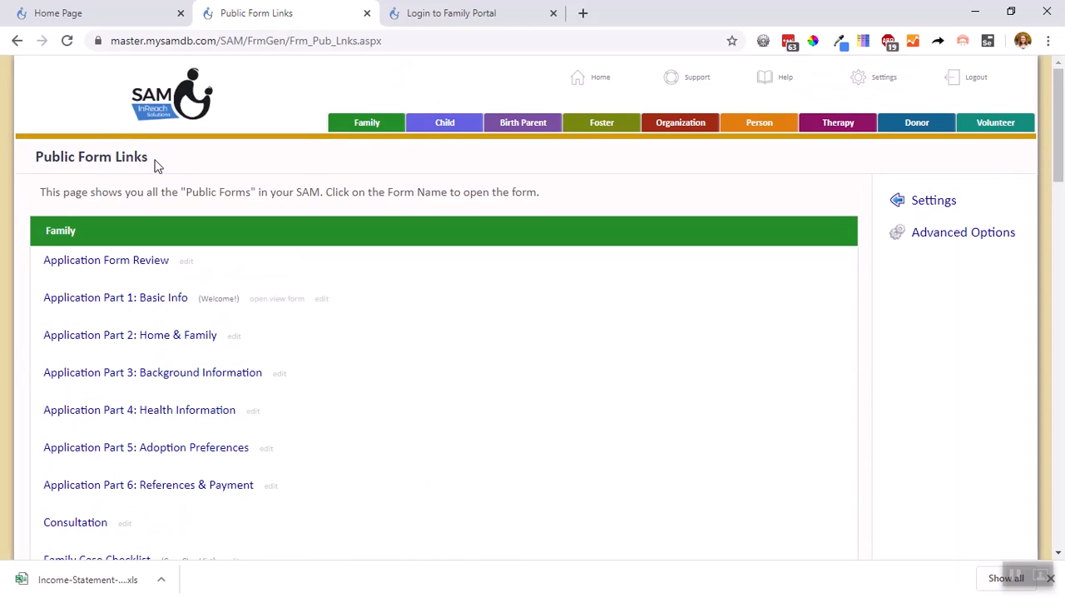
left_click_drag(157, 163, 37, 156)
Open the Family Portal form for editing in the form customizer and check its public form type
scroll(264, 278, "down", 3)
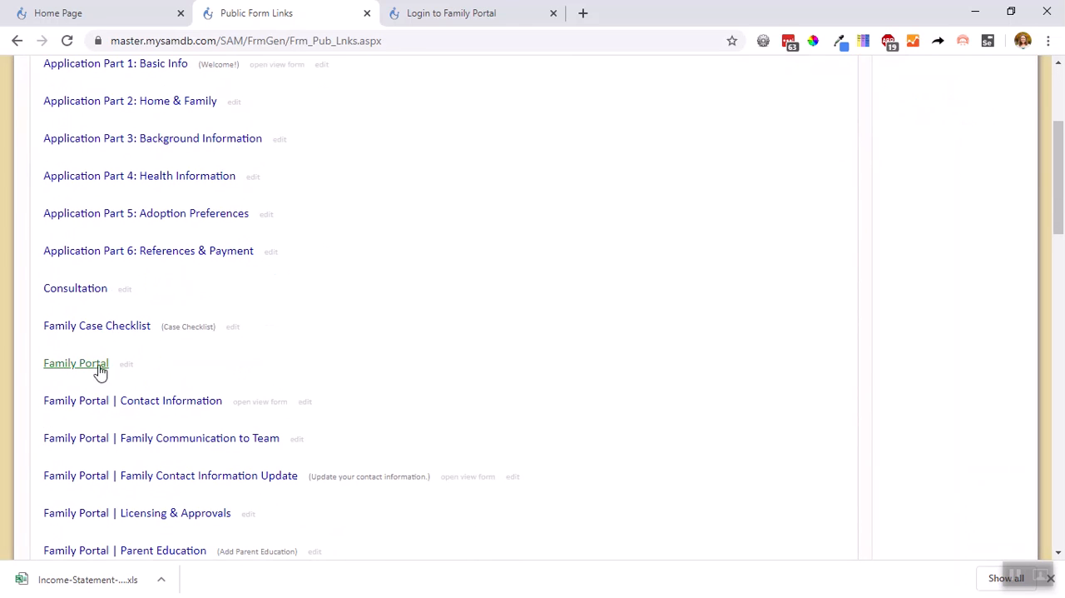
left_click(127, 366)
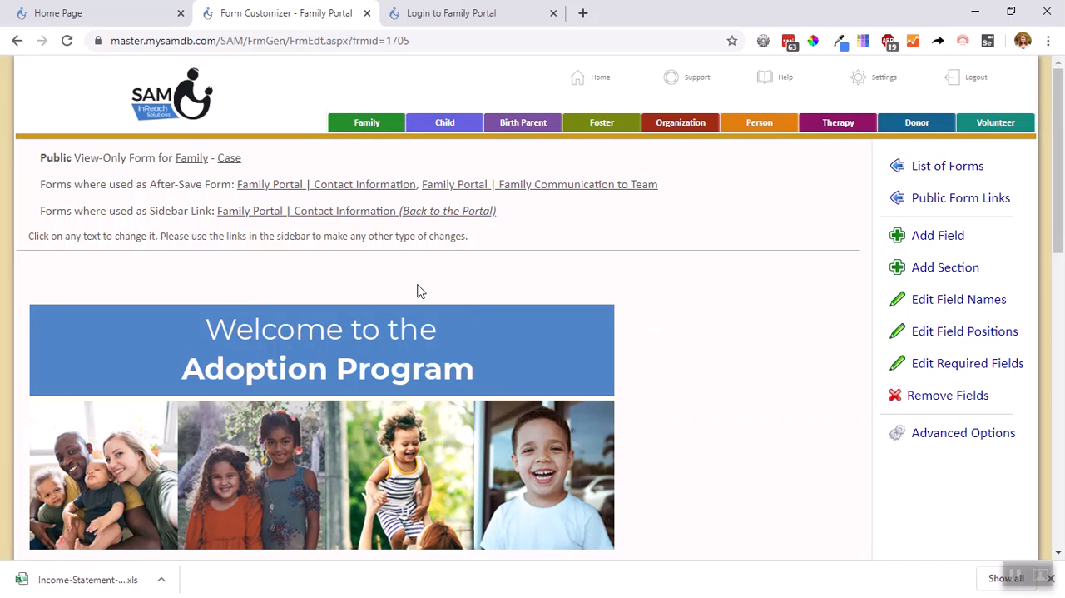
left_click_drag(38, 158, 126, 172)
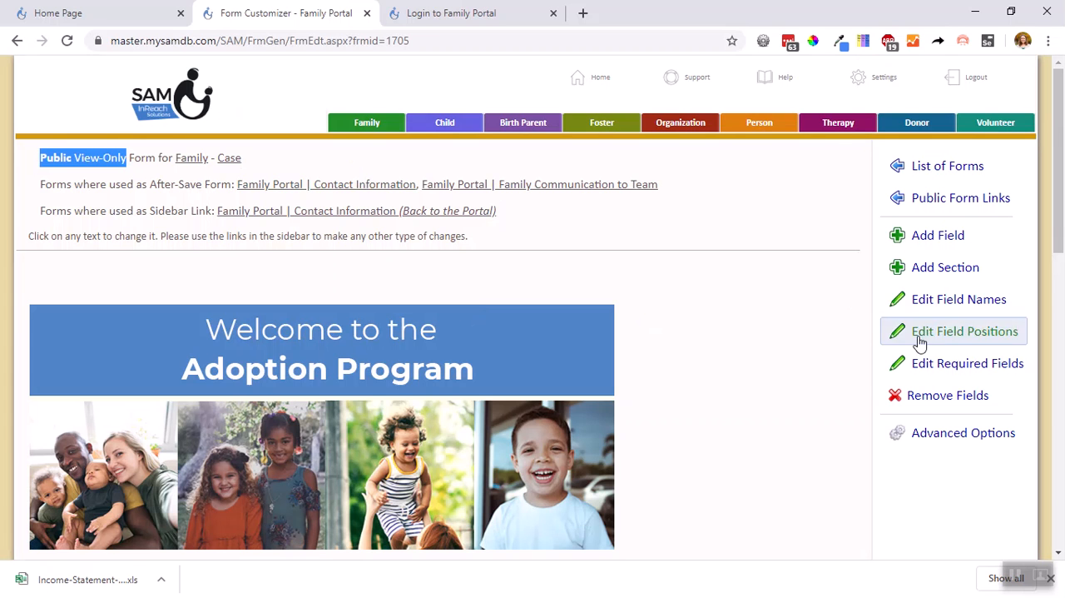
Open the Family Portal's public form properties and check the View Form setting
left_click(939, 435)
scroll(949, 383, "down", 2)
left_click(948, 338)
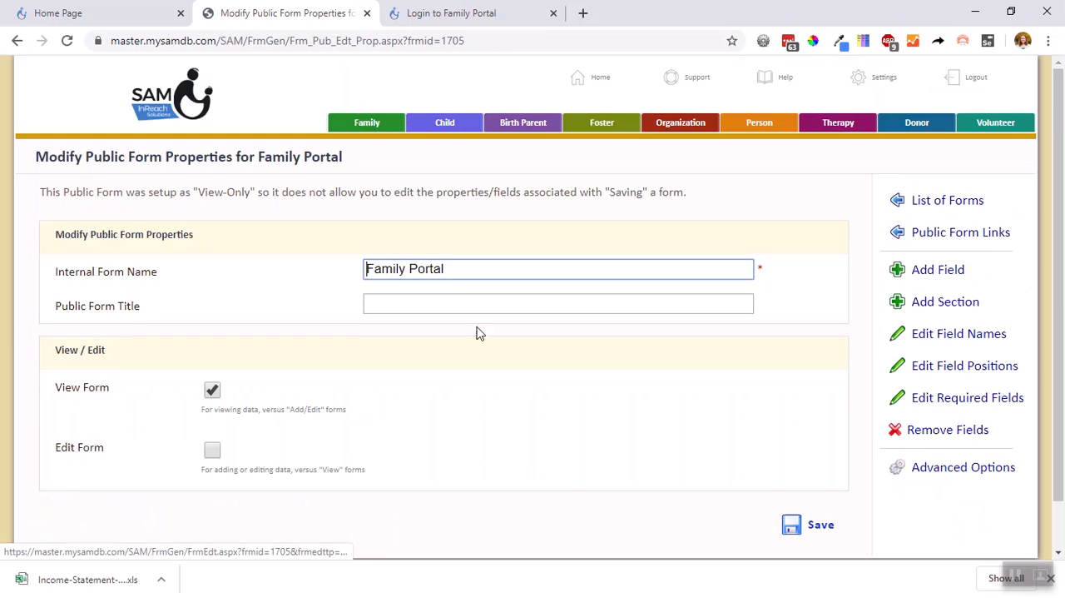
scroll(400, 335, "down", 1)
left_click_drag(139, 337, 54, 351)
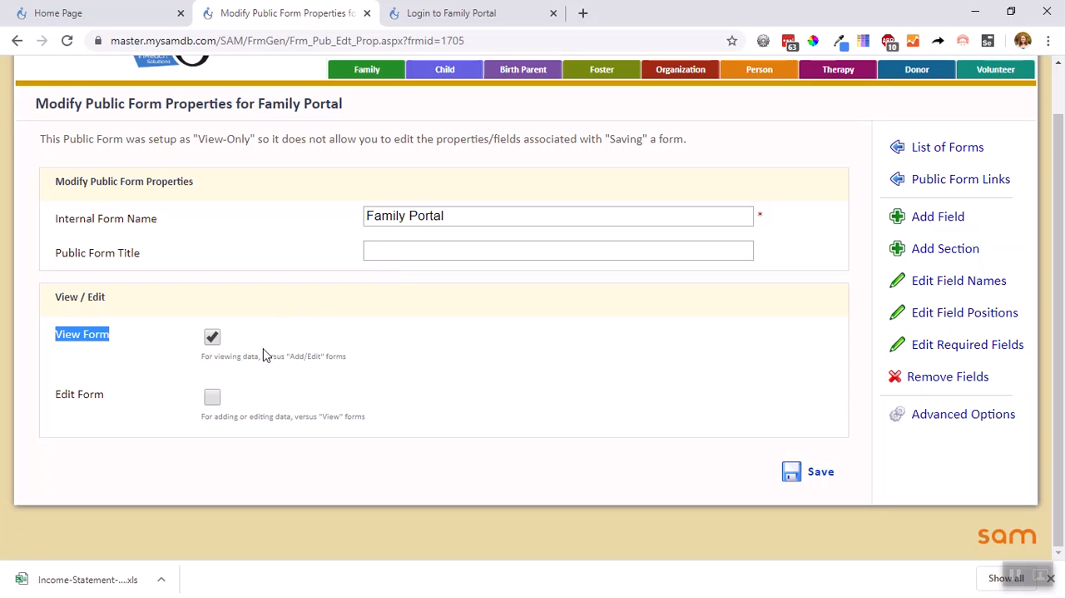
Open the Family Portal's advanced form properties and examine the entity type, form type, layout, multi-record and messaging settings
left_click(957, 414)
scroll(957, 350, "down", 2)
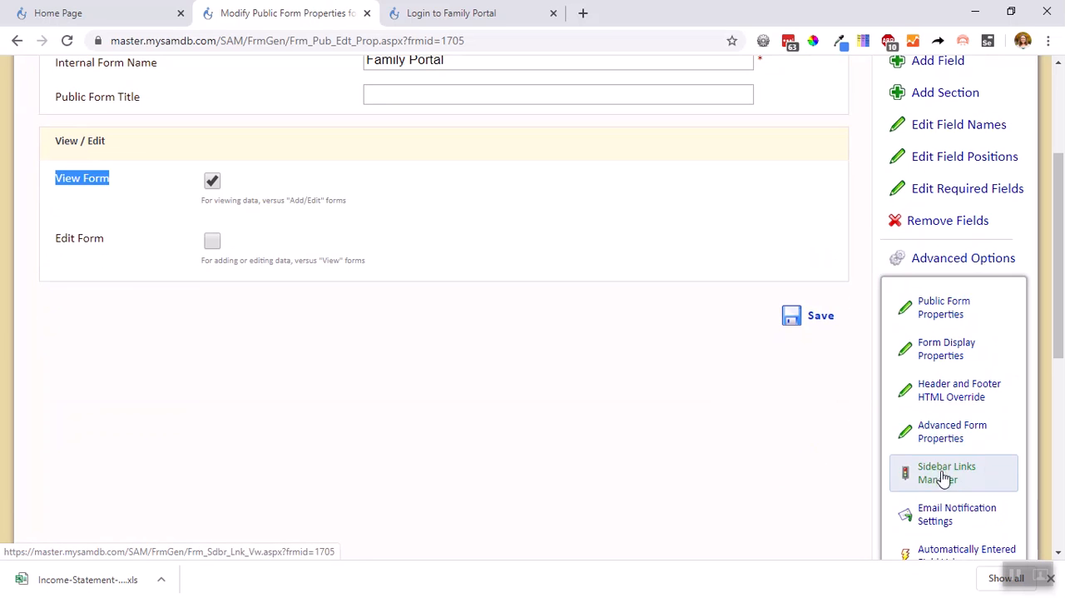
left_click(941, 434)
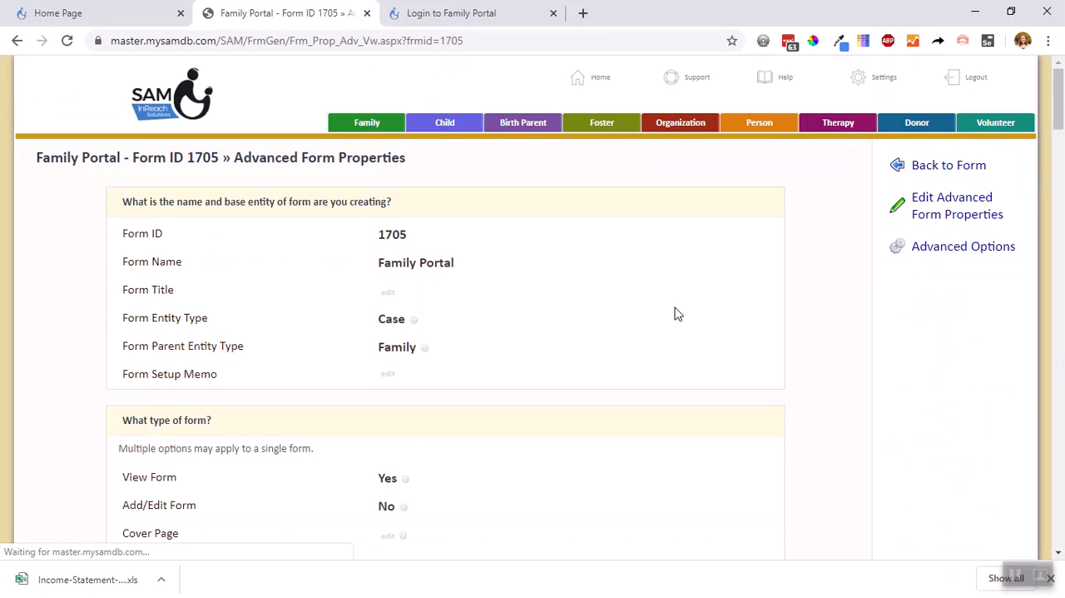
scroll(675, 312, "down", 1)
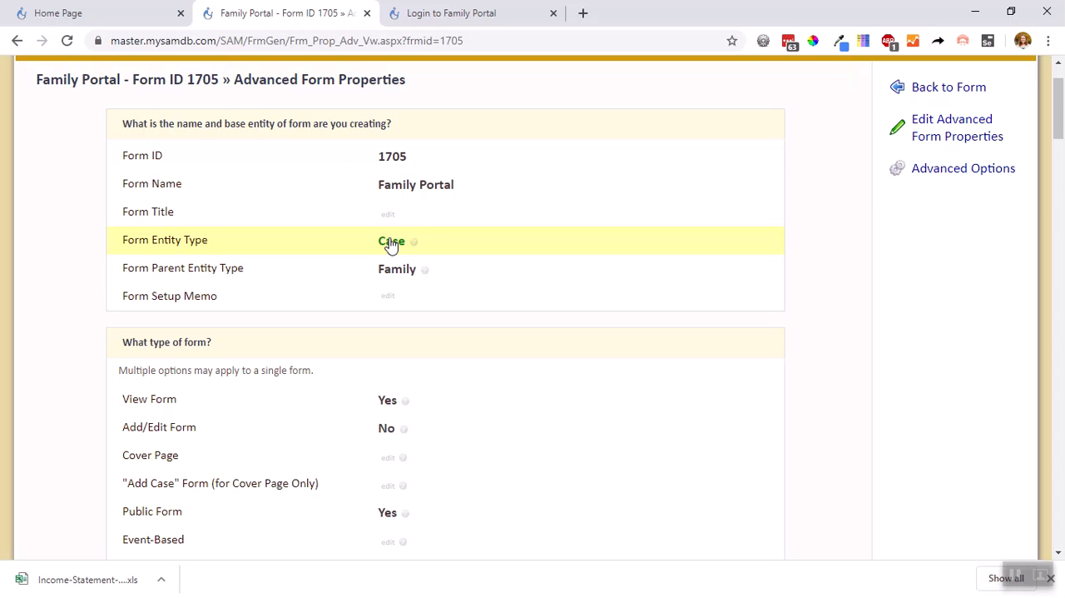
scroll(389, 243, "down", 2)
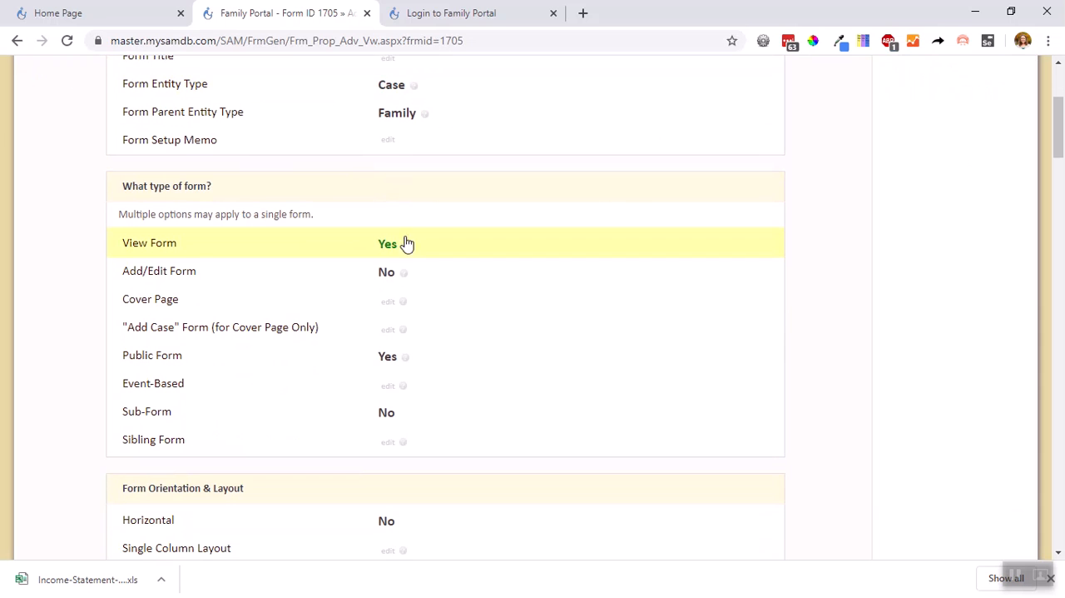
scroll(411, 344, "down", 1)
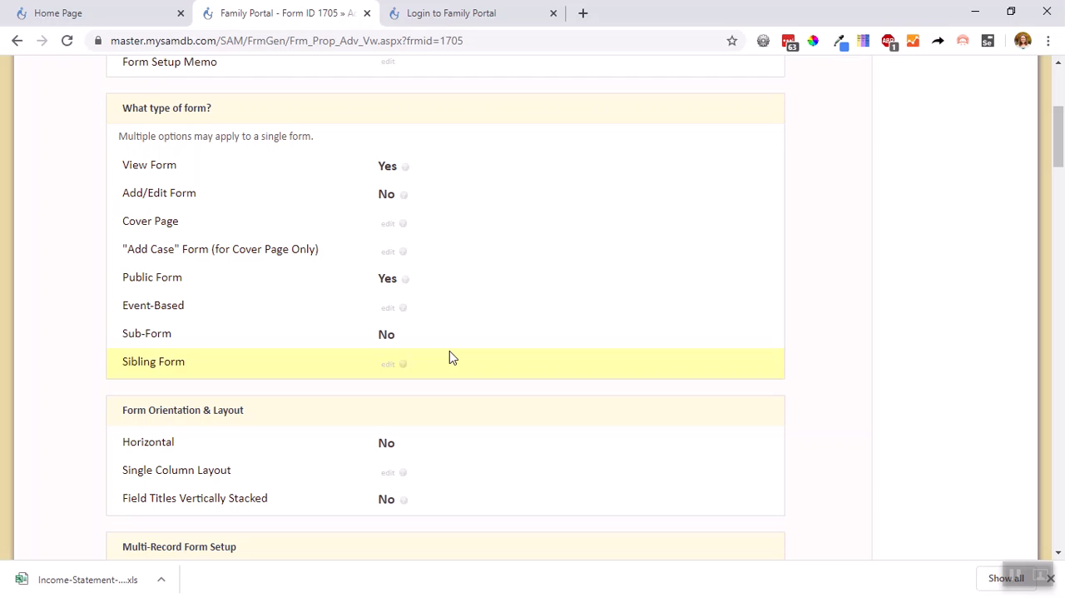
scroll(449, 350, "up", 4)
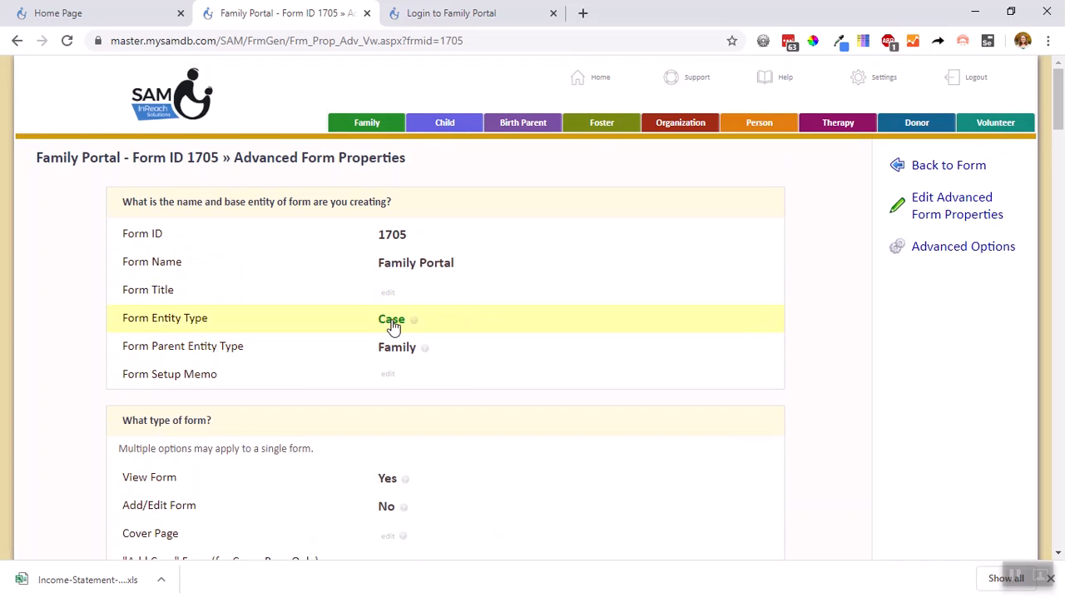
scroll(724, 503, "down", 8)
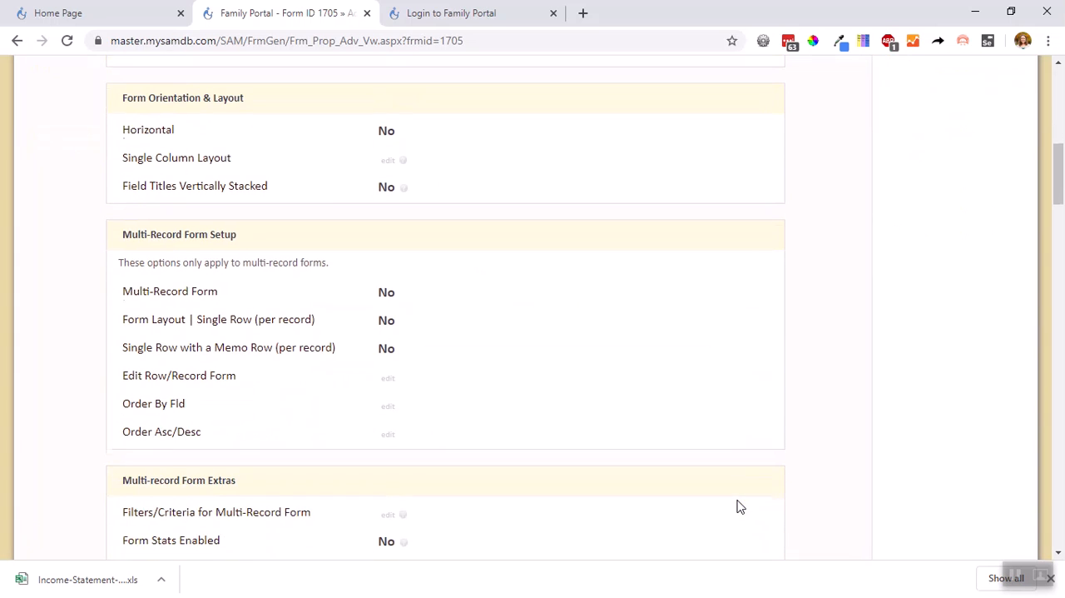
scroll(740, 506, "down", 4)
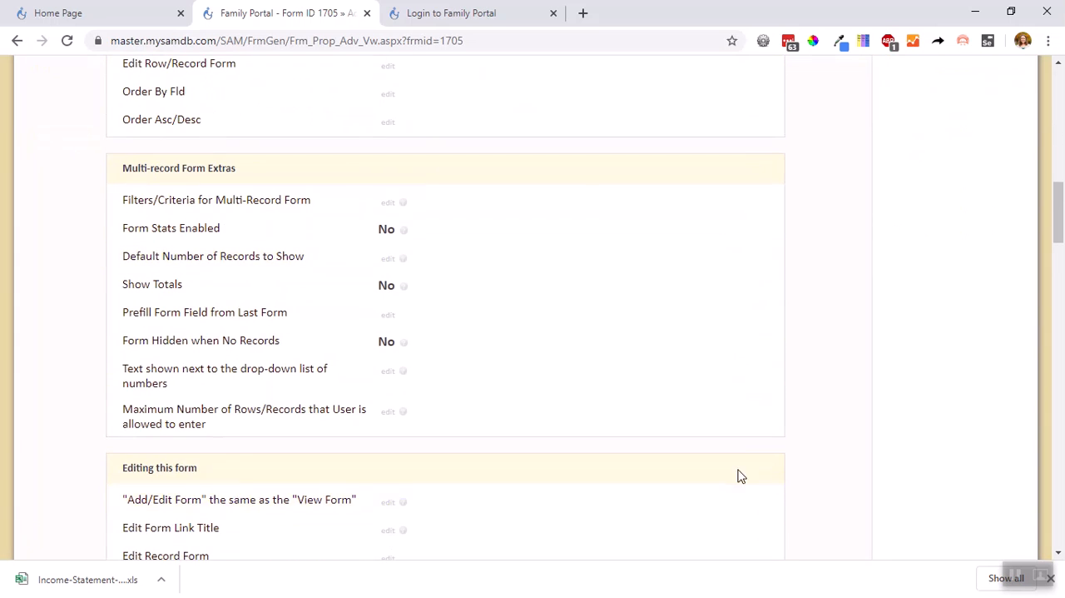
scroll(737, 483, "down", 5)
scroll(729, 424, "down", 10)
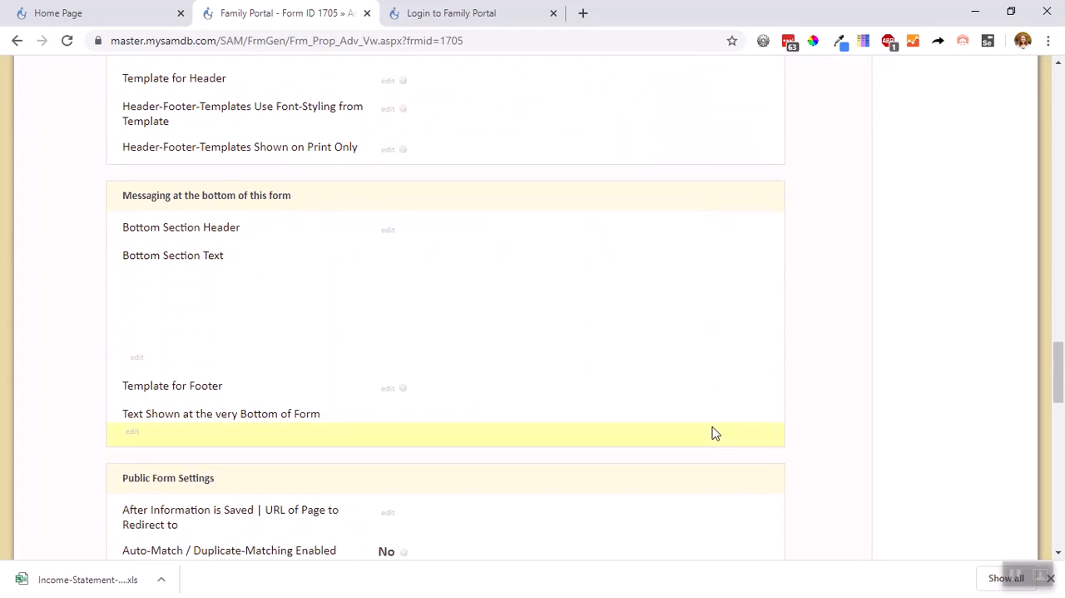
Search the advanced properties for "sideb" and review the Sidebar Enabled (for Client Forms) option under Public Form Settings
key("ctrl+f")
type("side")
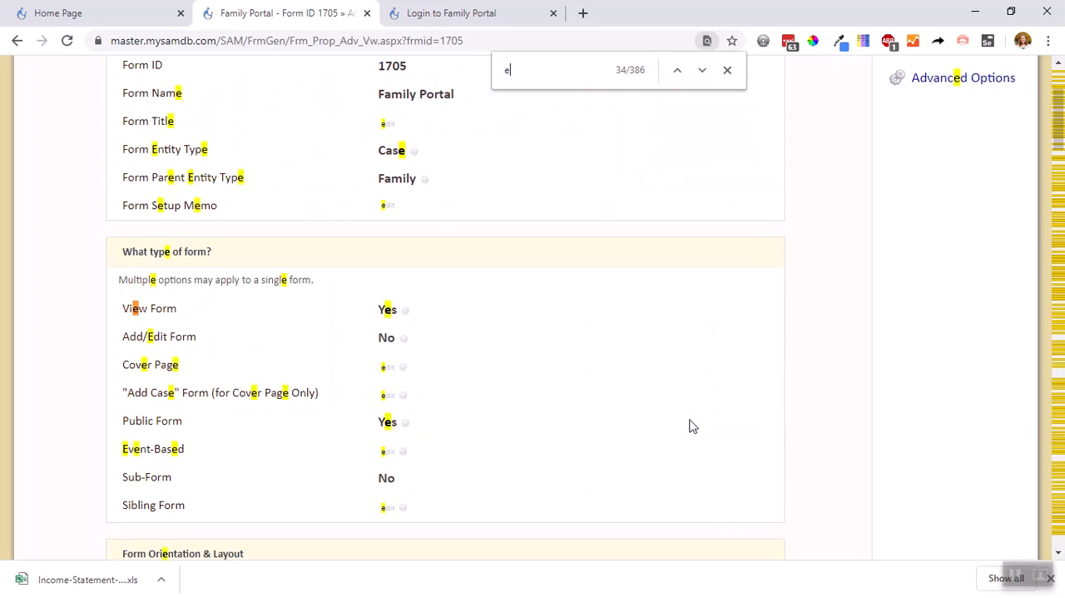
type("b")
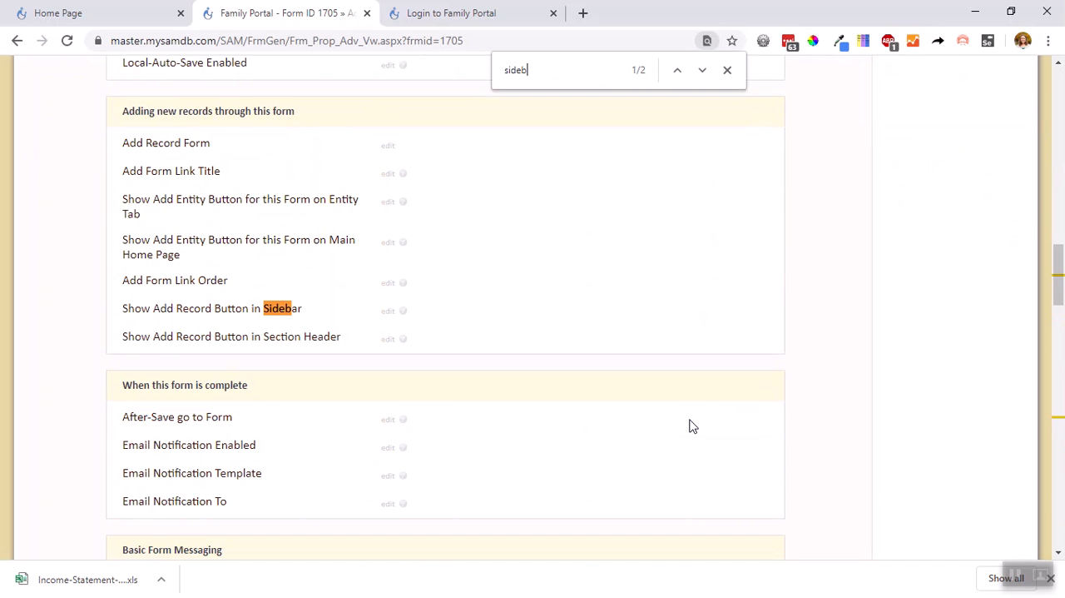
key("Return")
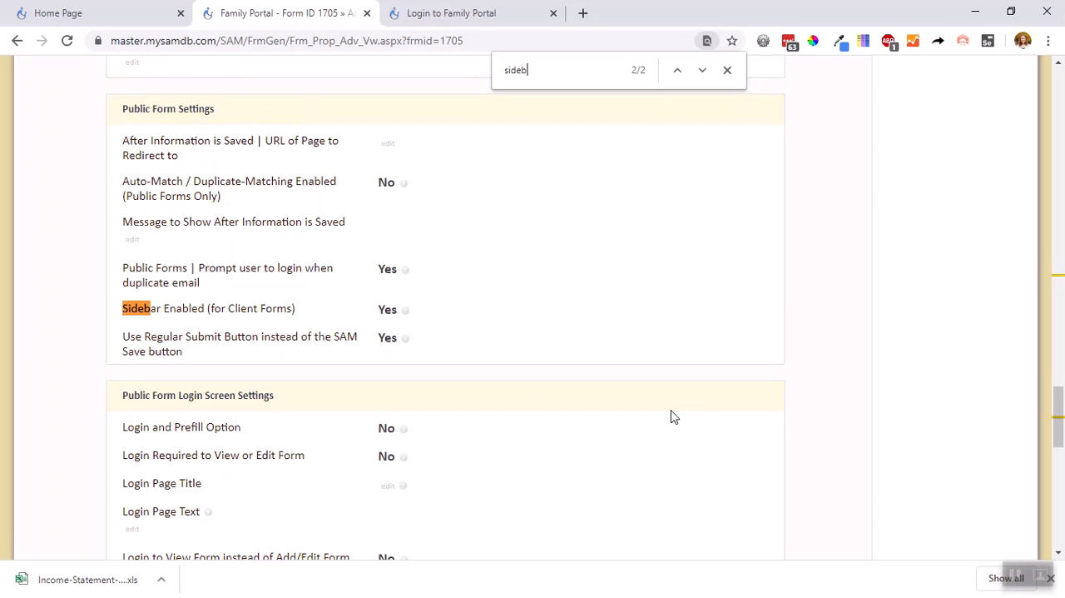
left_click_drag(318, 315, 137, 313)
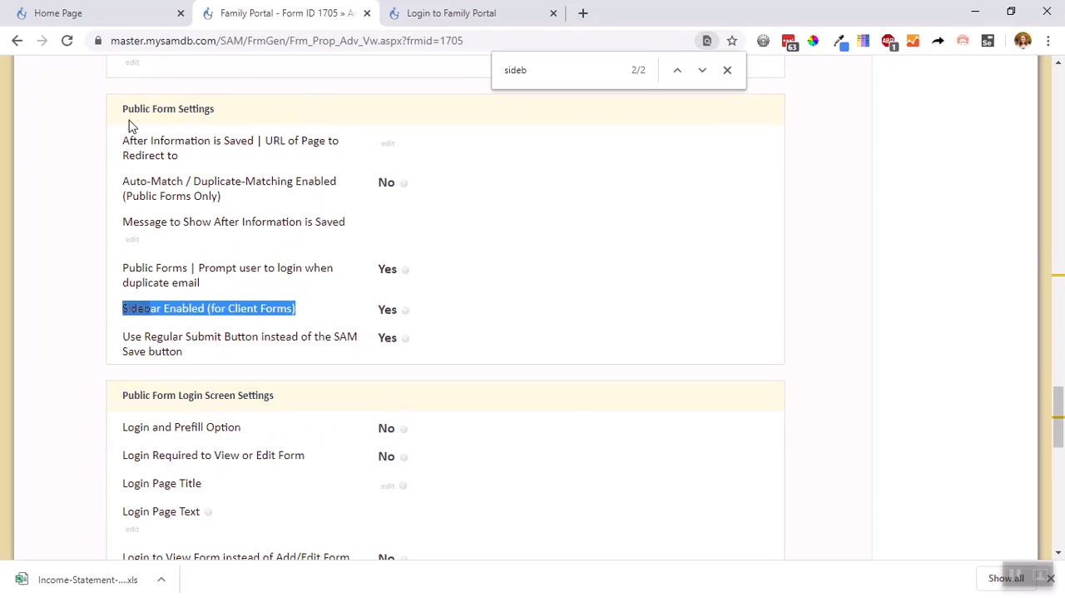
left_click_drag(115, 110, 218, 124)
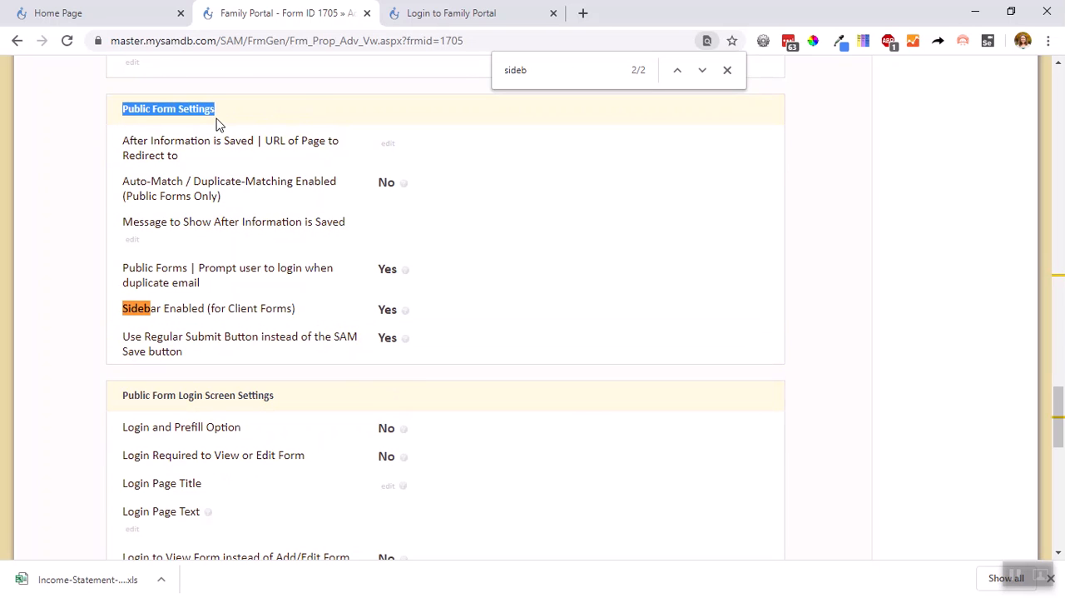
left_click(90, 148)
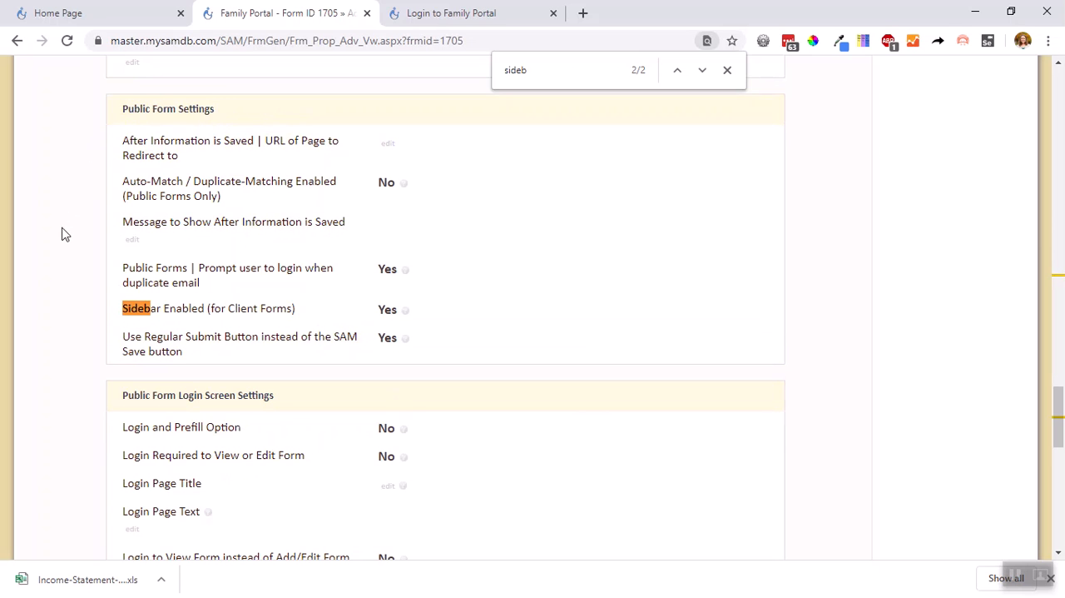
scroll(61, 233, "down", 1)
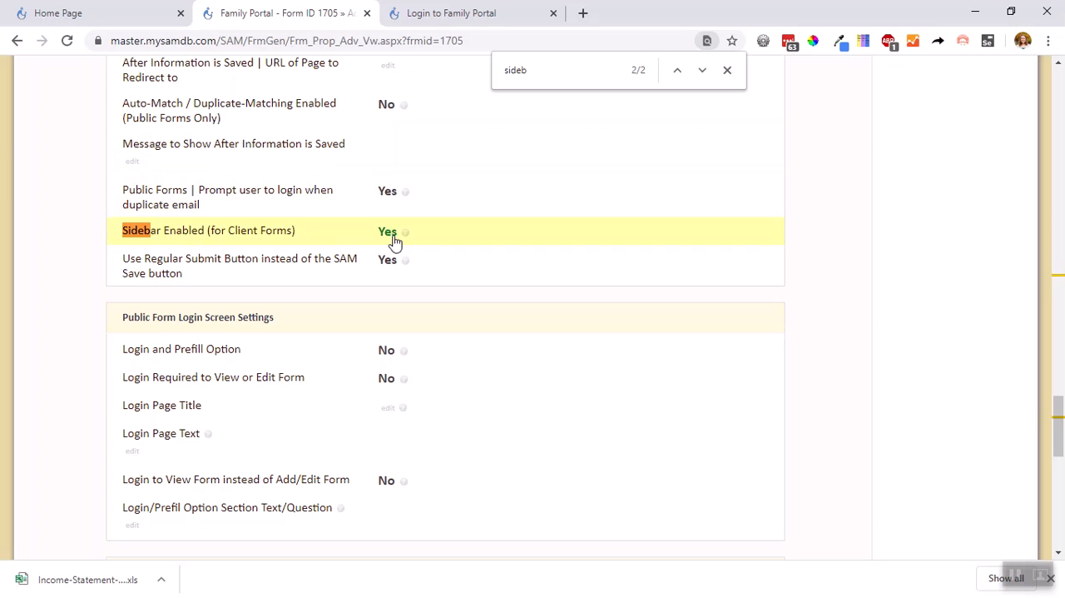
scroll(394, 240, "down", 2)
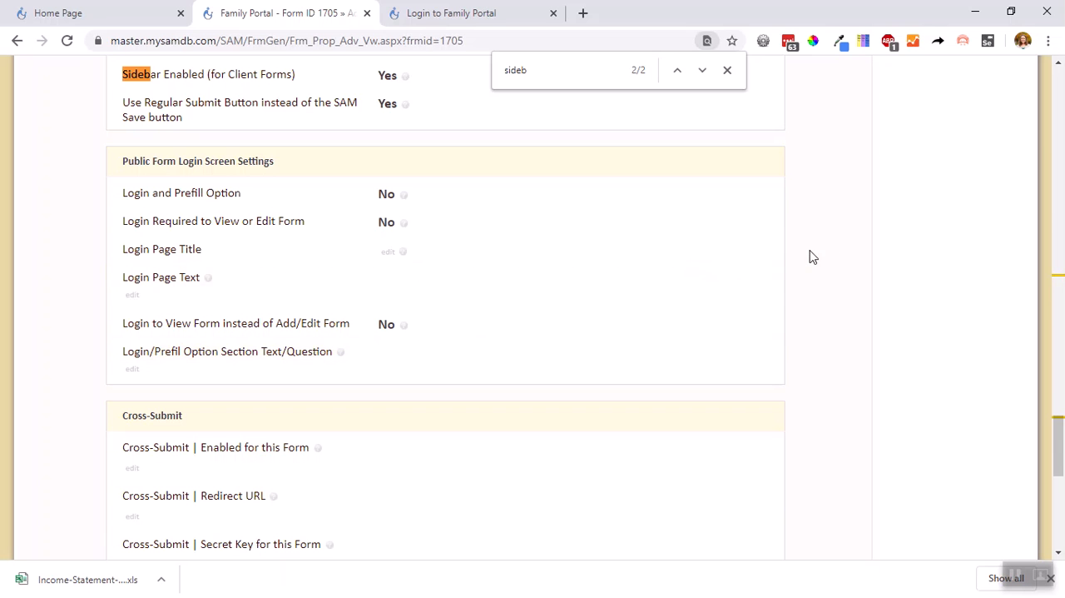
Return to the Family Portal form and open its Communications to Family sub-form to check the sub-form's type
scroll(873, 311, "up", 10)
scroll(891, 333, "up", 10)
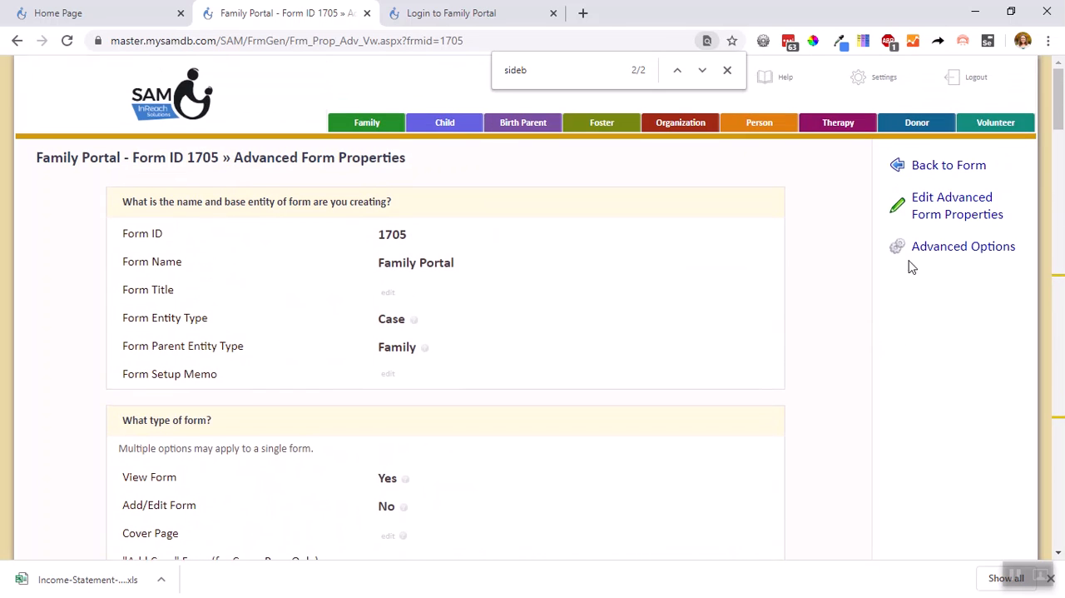
left_click(944, 161)
scroll(743, 259, "down", 15)
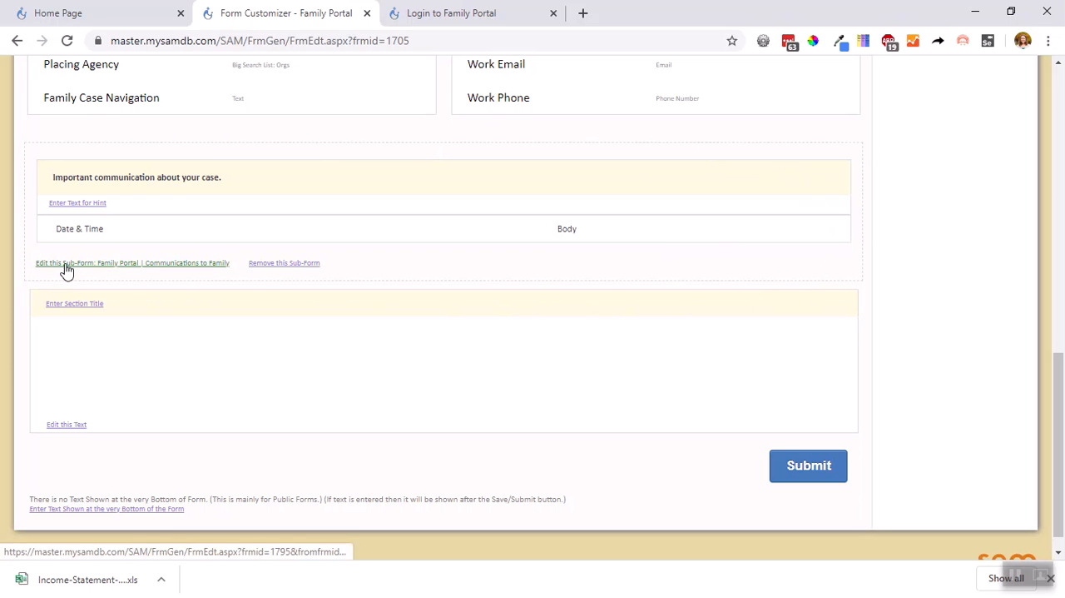
left_click(94, 263)
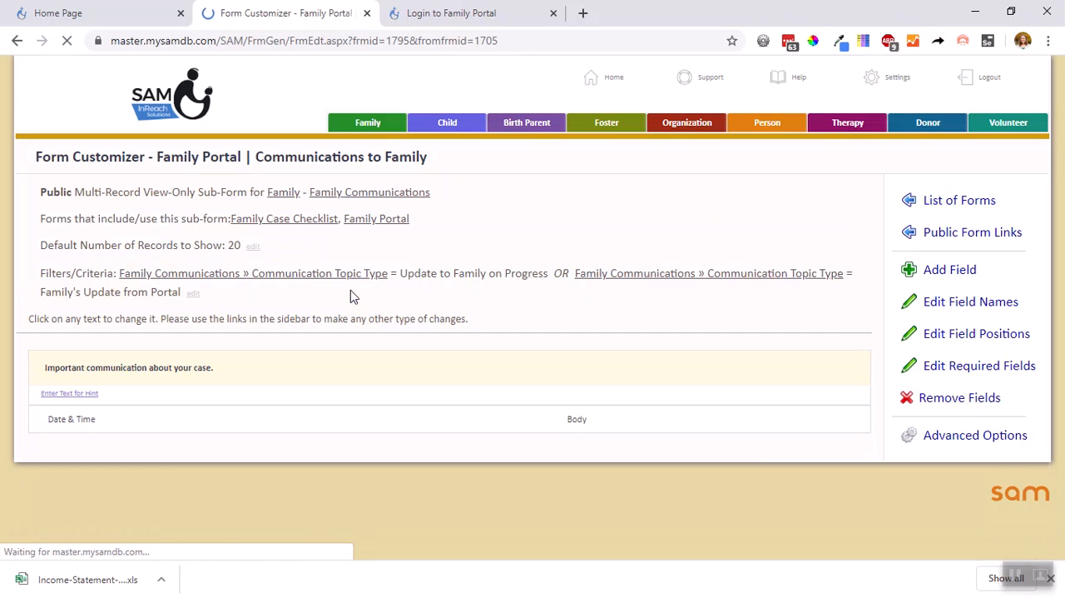
left_click_drag(448, 192, 28, 198)
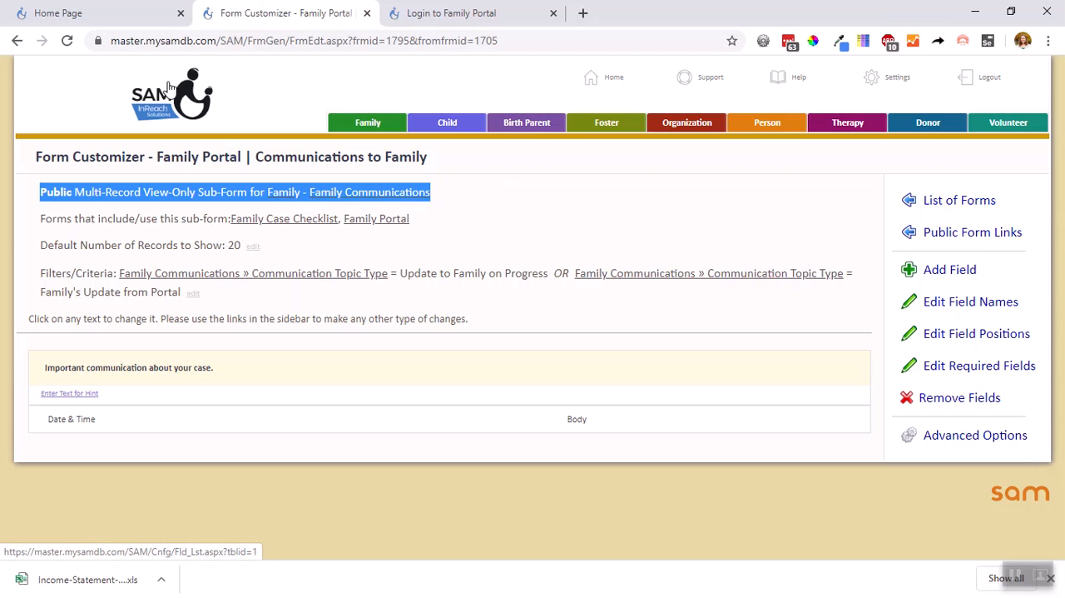
Go back to the main Family Portal form and open the page for adding a sub-form to it
key("alt+Left")
scroll(894, 342, "up", 10)
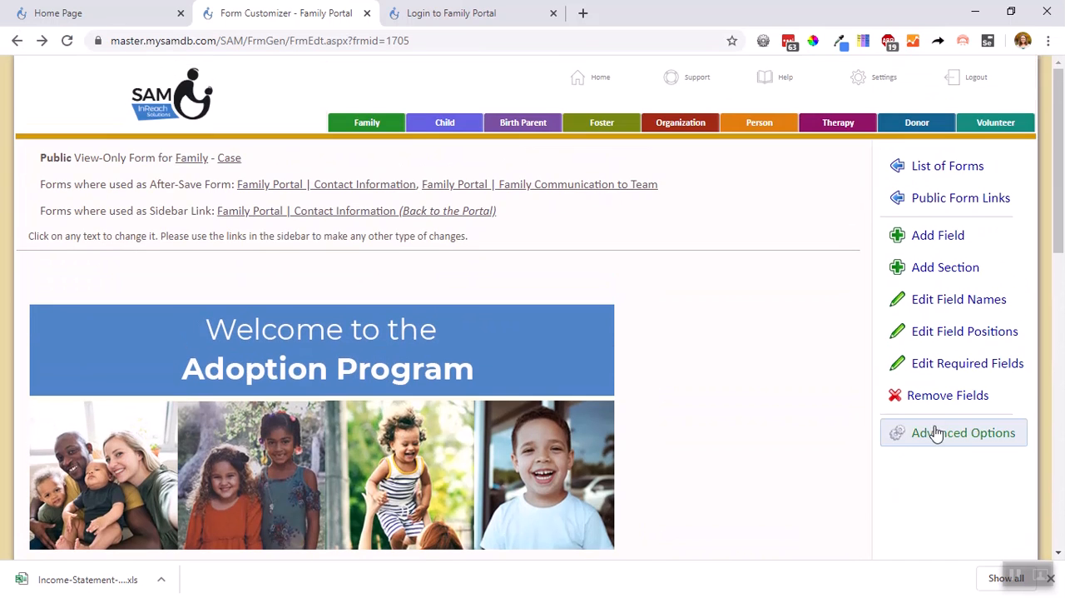
left_click(932, 428)
scroll(909, 316, "down", 5)
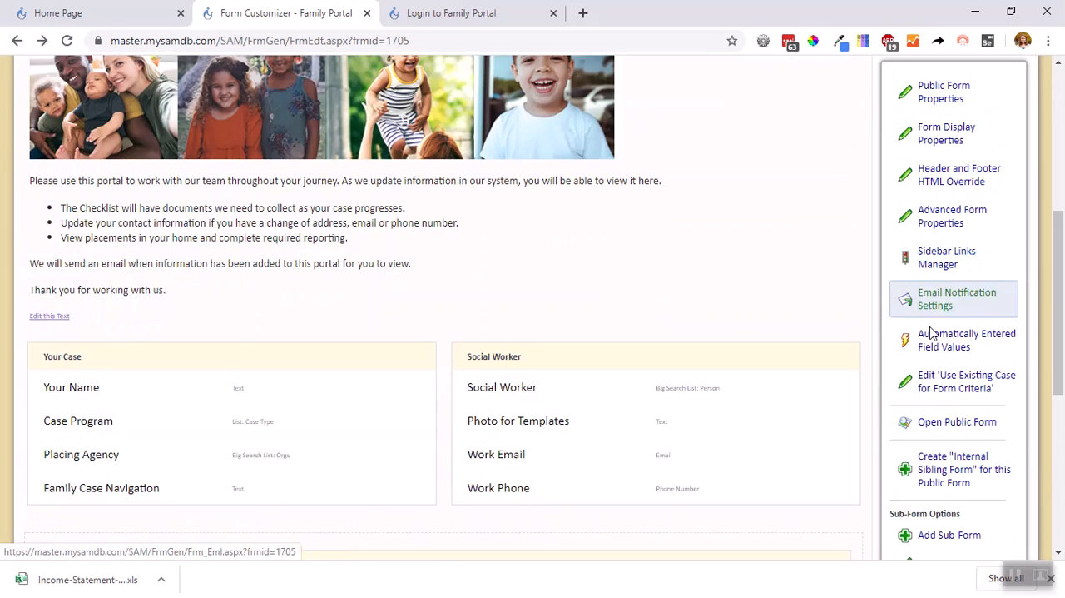
scroll(932, 499, "down", 4)
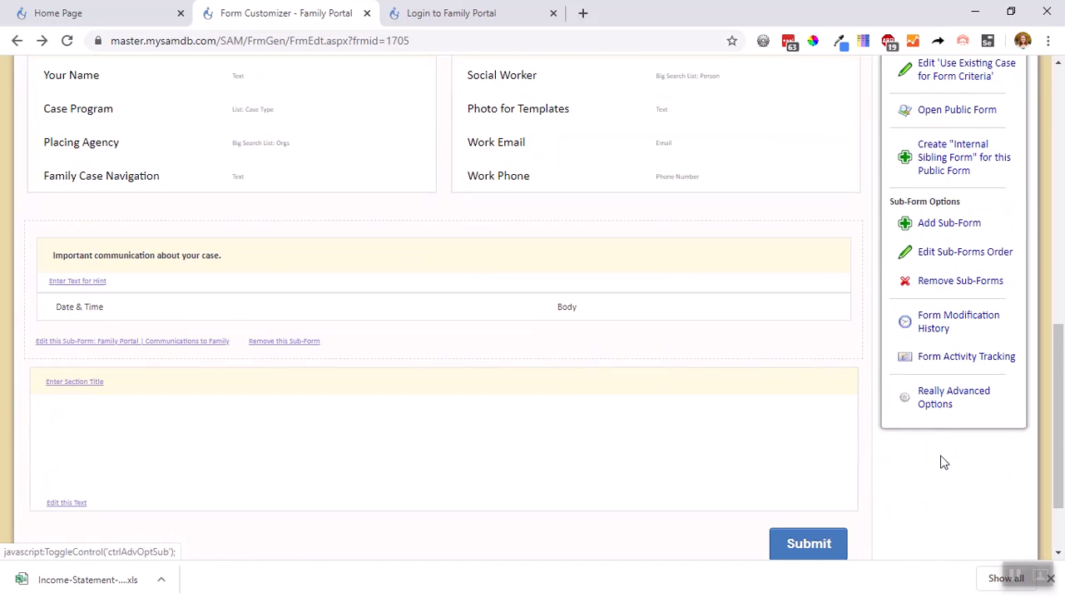
left_click(939, 225)
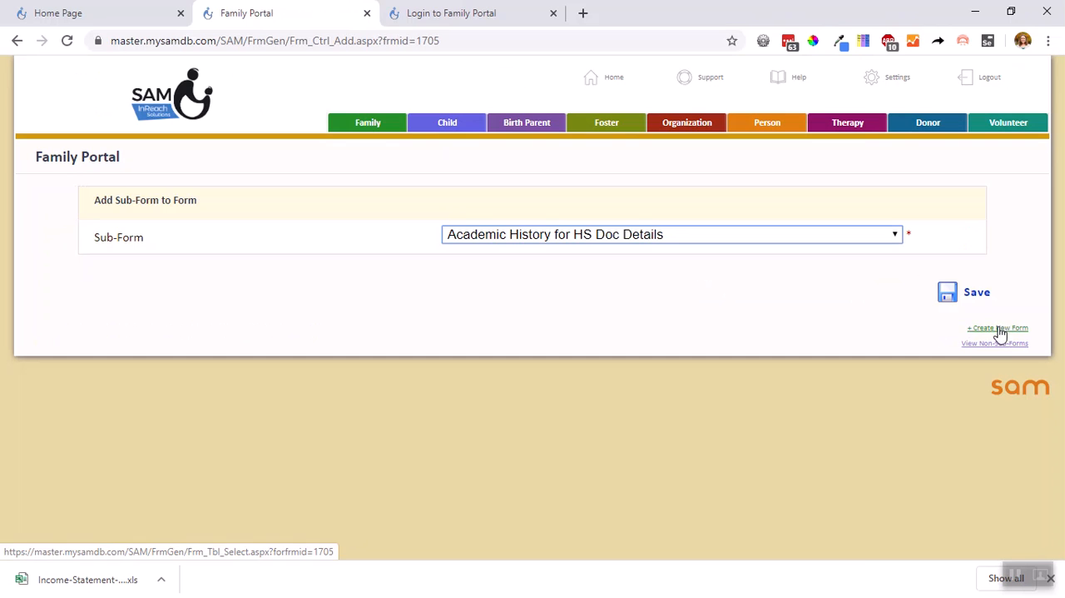
Browse the available sub-forms, then return to the Family Portal form customizer without adding one
left_click(824, 235)
scroll(673, 328, "down", 6)
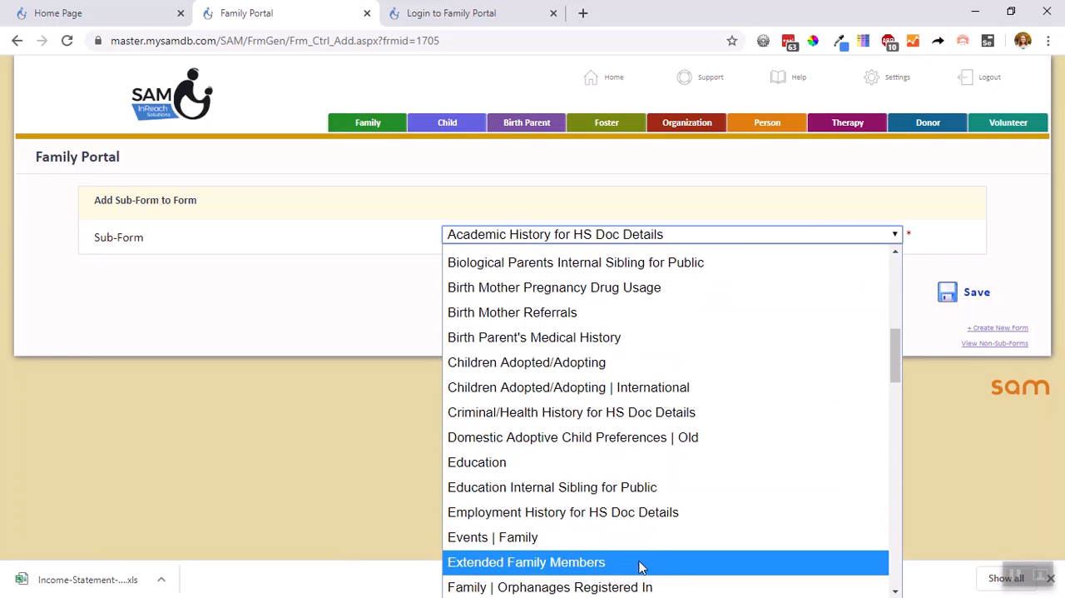
scroll(677, 281, "up", 6)
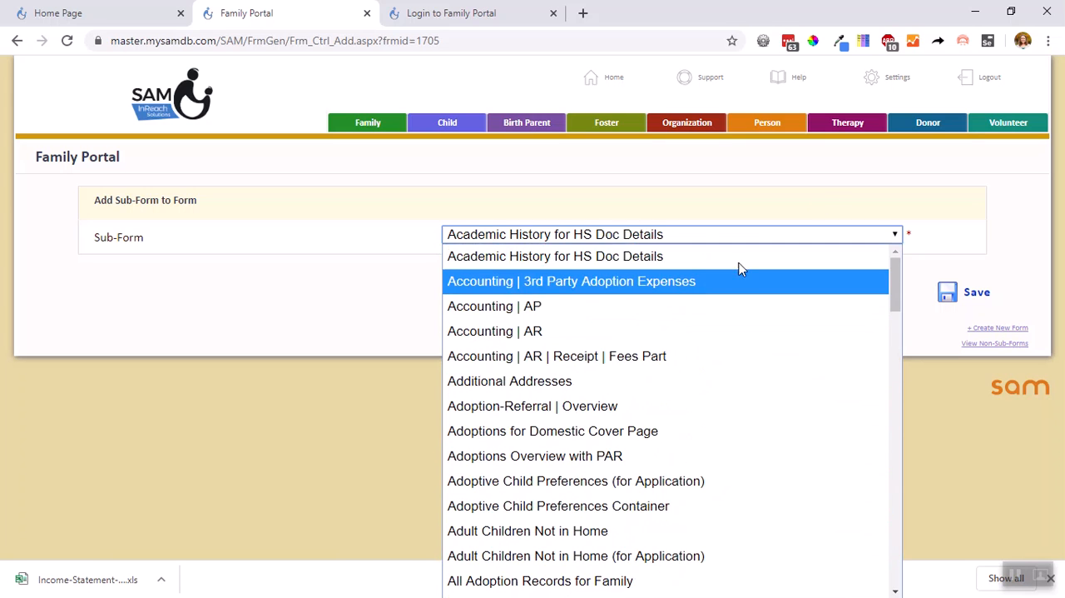
left_click(833, 198)
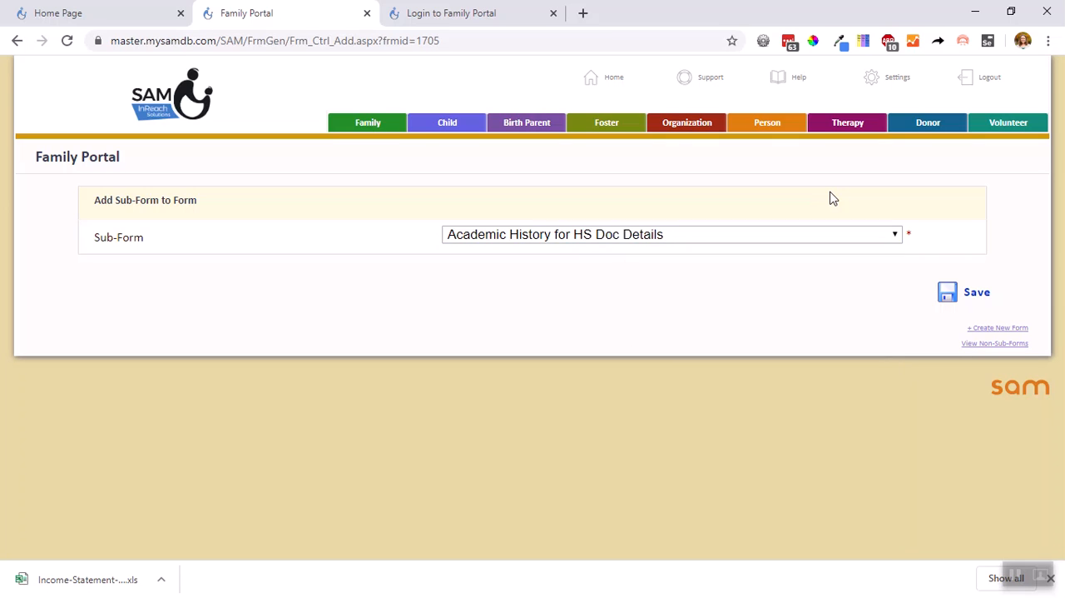
left_click(17, 40)
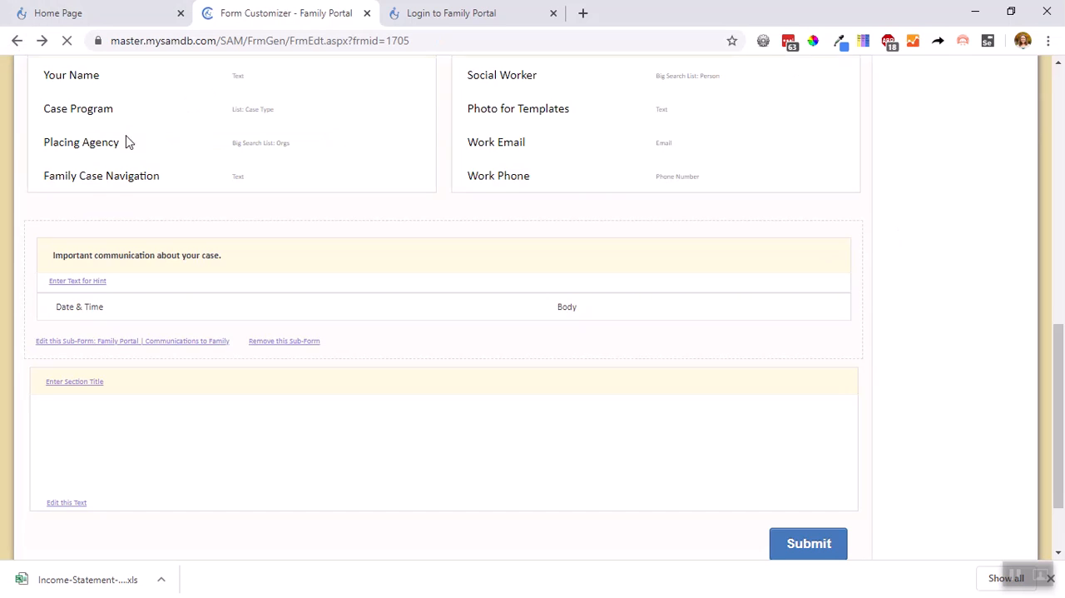
scroll(920, 347, "up", 8)
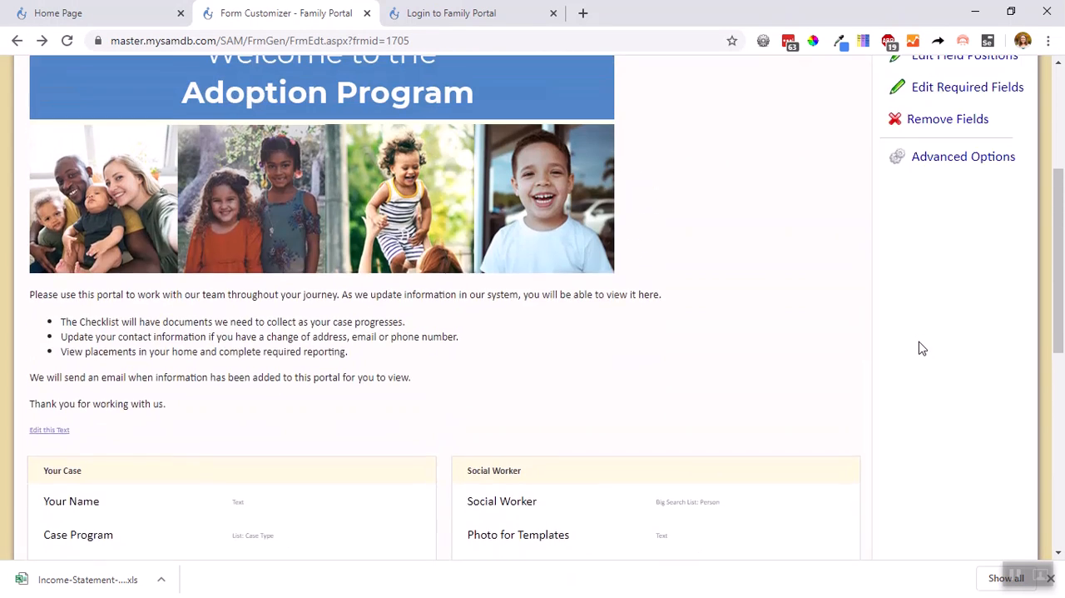
scroll(853, 300, "up", 2)
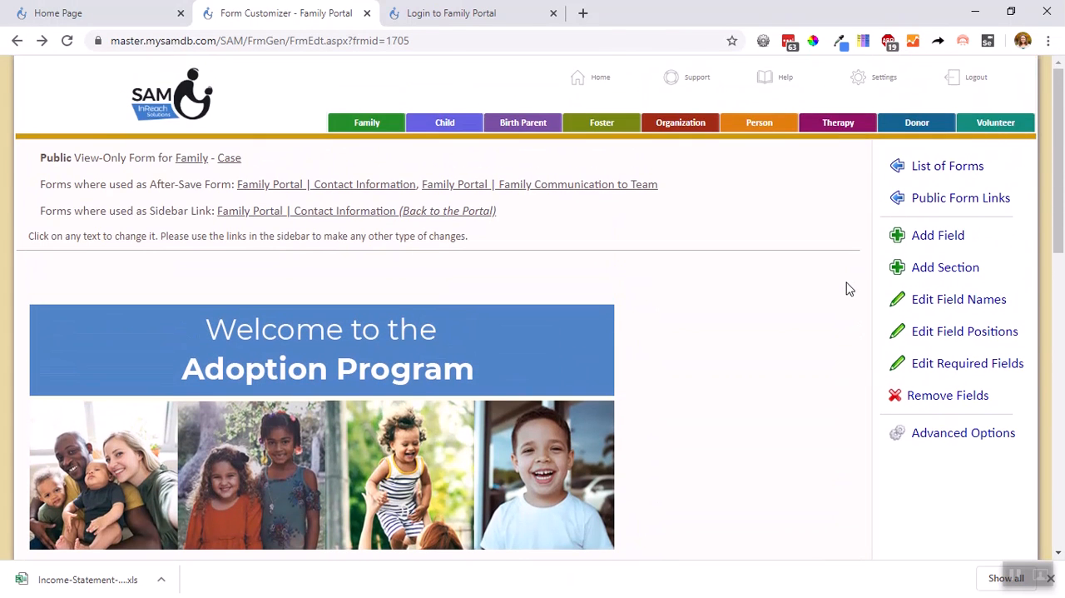